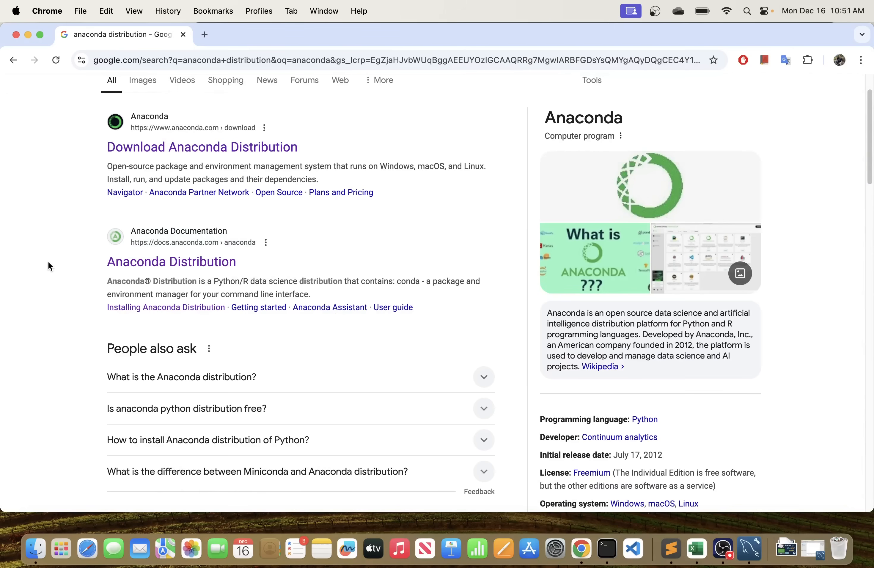
# Search Google for "anaconda distribution" and open the Anaconda Documentation result in a new browser tab.
pyautogui.scroll(3, 30, 262)
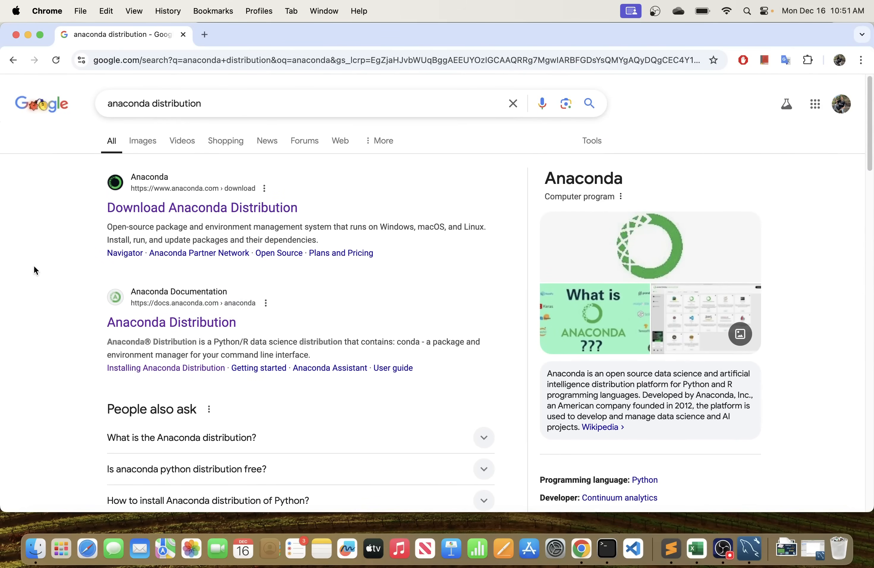
pyautogui.scroll(-1, 34, 266)
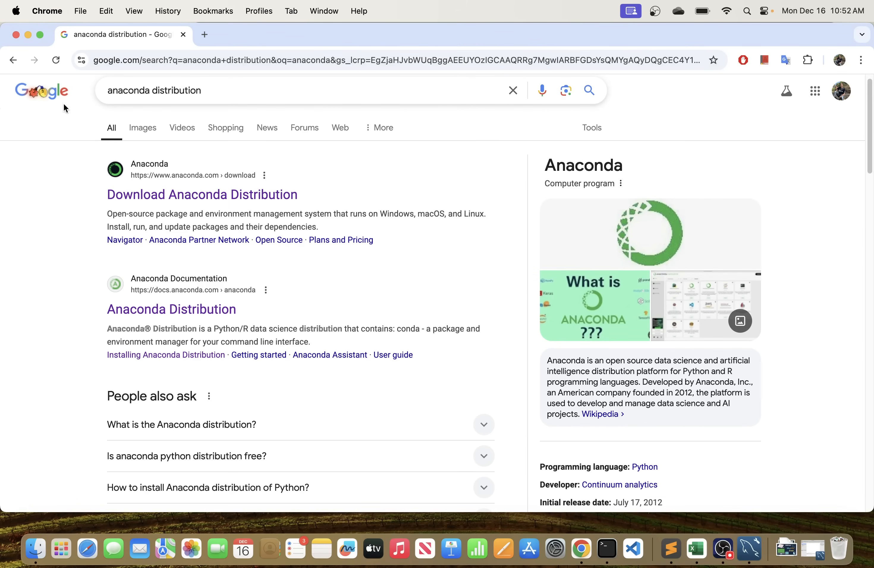
pyautogui.click(223, 90)
pyautogui.press('Return')
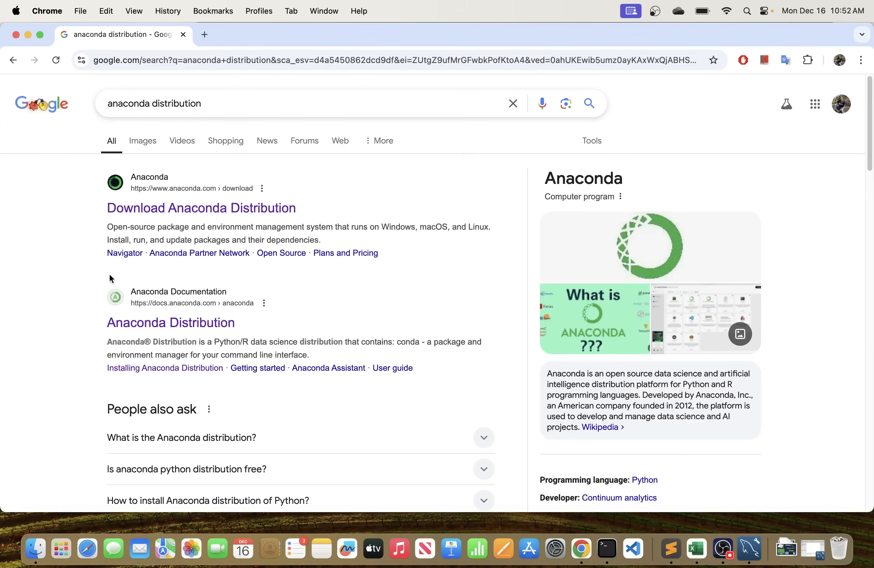
pyautogui.scroll(-1, 66, 311)
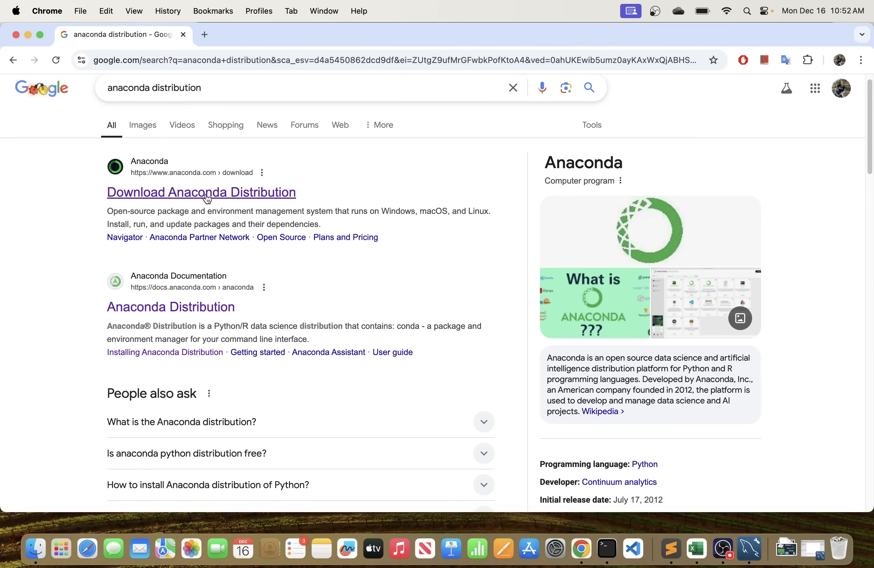
pyautogui.rightClick(180, 309)
pyautogui.click(224, 286)
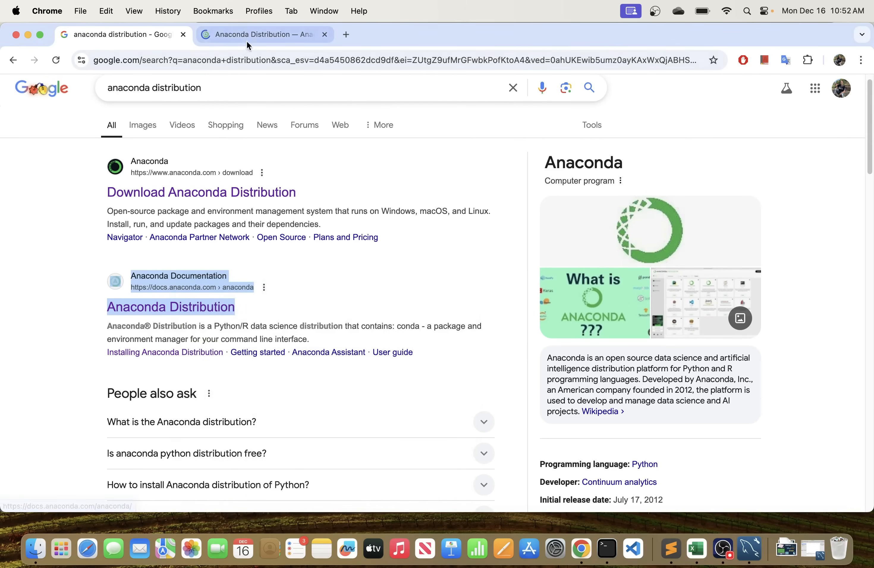
pyautogui.click(249, 35)
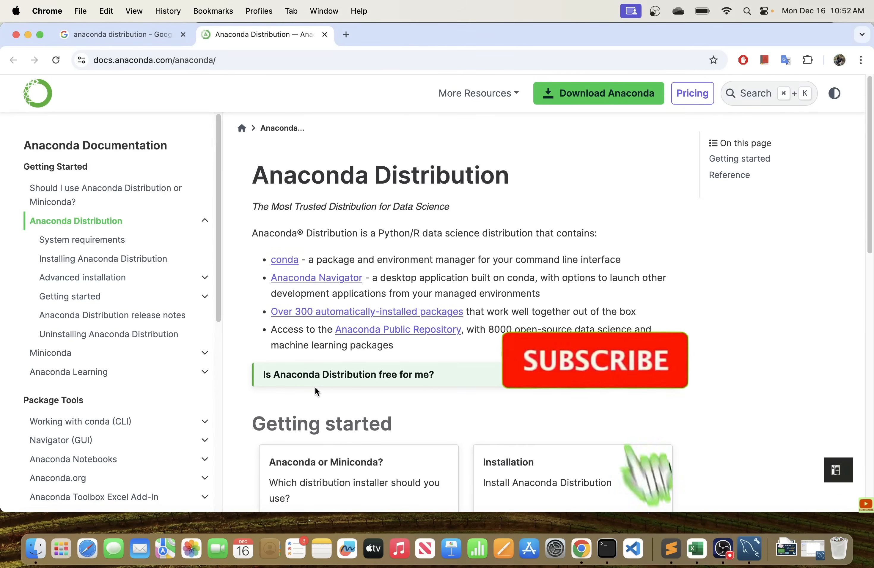
# Look over the Anaconda Distribution documentation page, and go to the Anaconda download page, skipping registration.
pyautogui.scroll(-5, 315, 387)
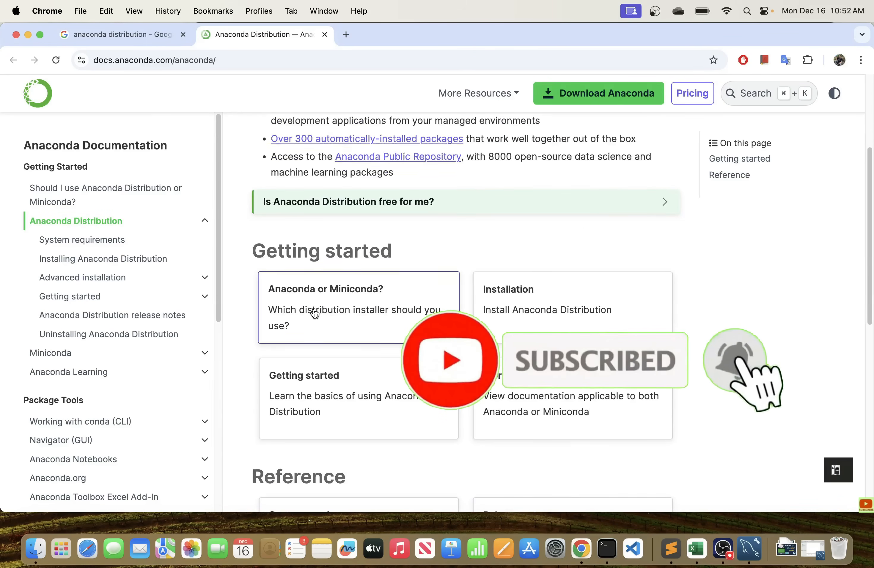
pyautogui.scroll(-9, 315, 313)
pyautogui.scroll(9, 314, 314)
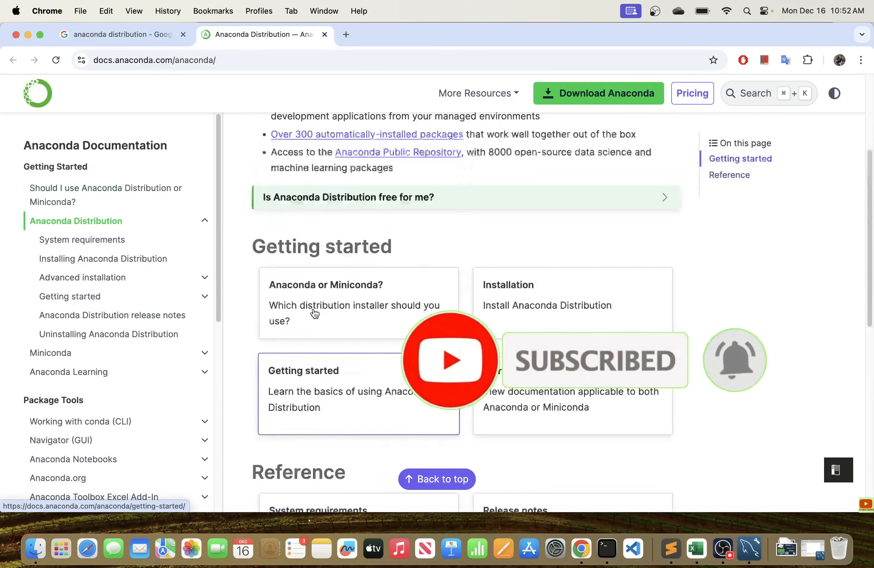
pyautogui.scroll(5, 314, 314)
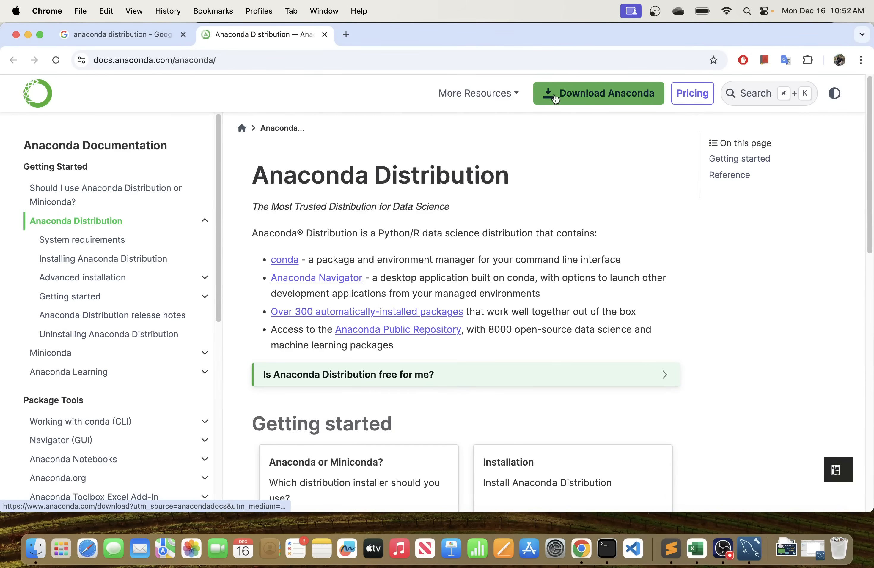
pyautogui.click(589, 98)
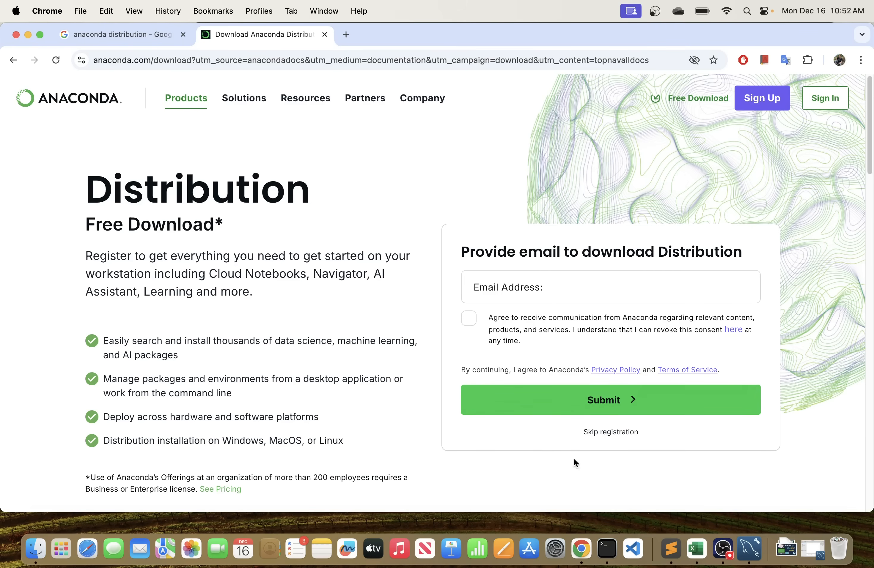
pyautogui.click(611, 432)
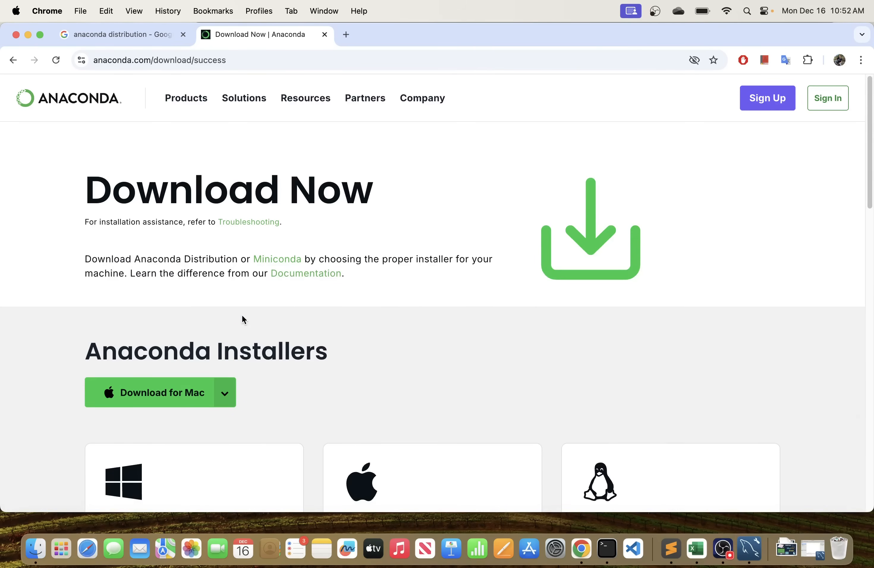
# Review the Anaconda installers for each operating system and show the download choices for Mac.
pyautogui.scroll(-5, 242, 315)
pyautogui.scroll(5, 242, 315)
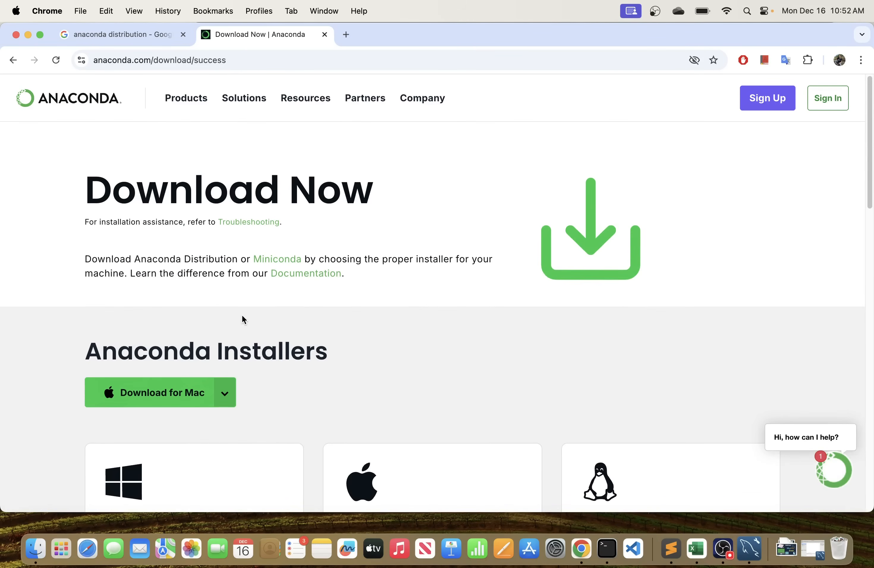
pyautogui.scroll(-3, 243, 317)
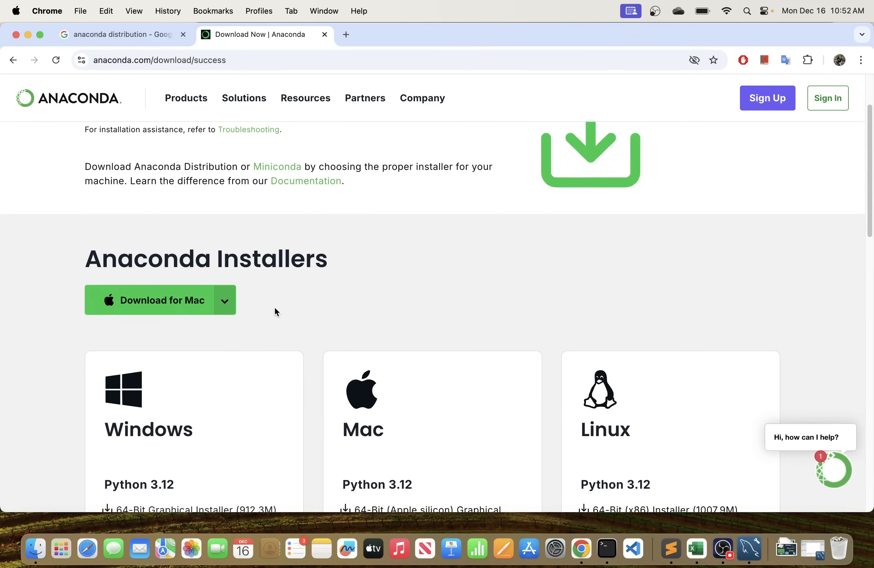
pyautogui.scroll(-2, 275, 309)
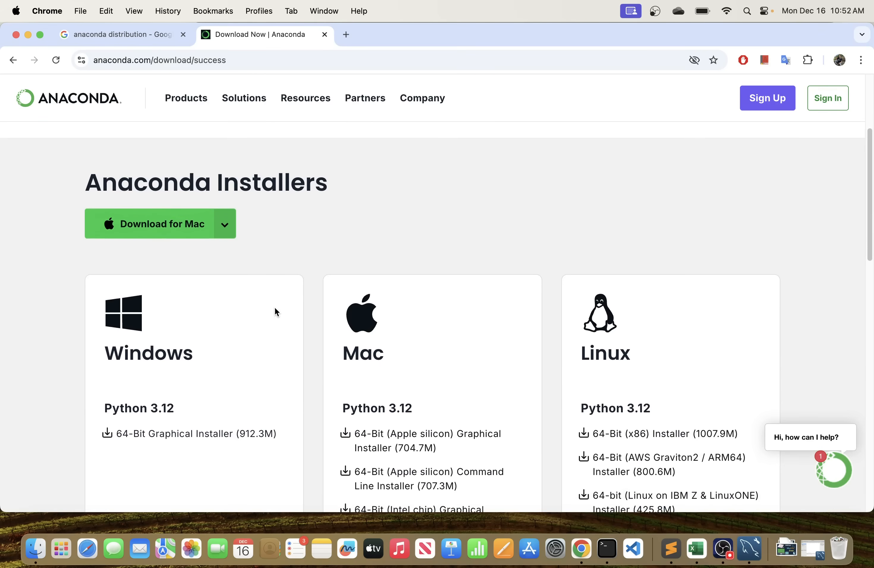
pyautogui.scroll(-1, 274, 313)
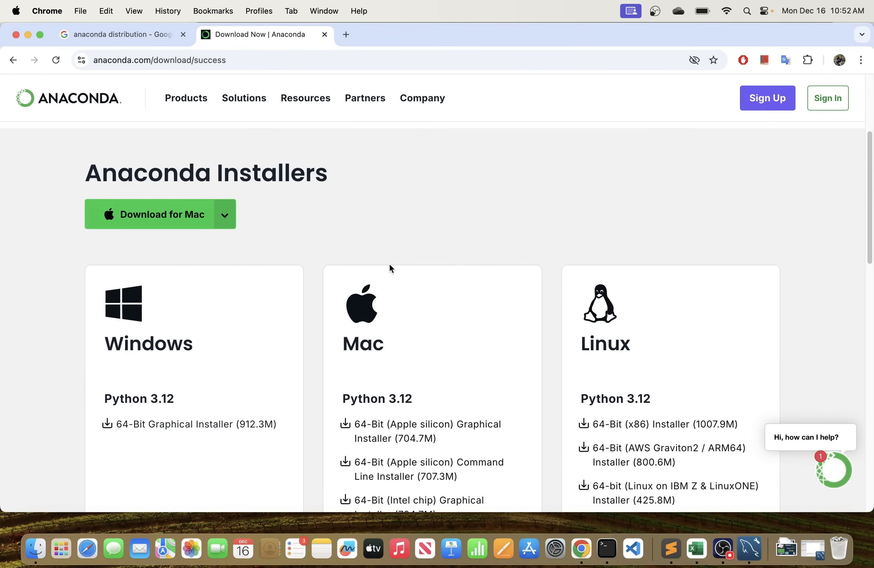
pyautogui.click(225, 218)
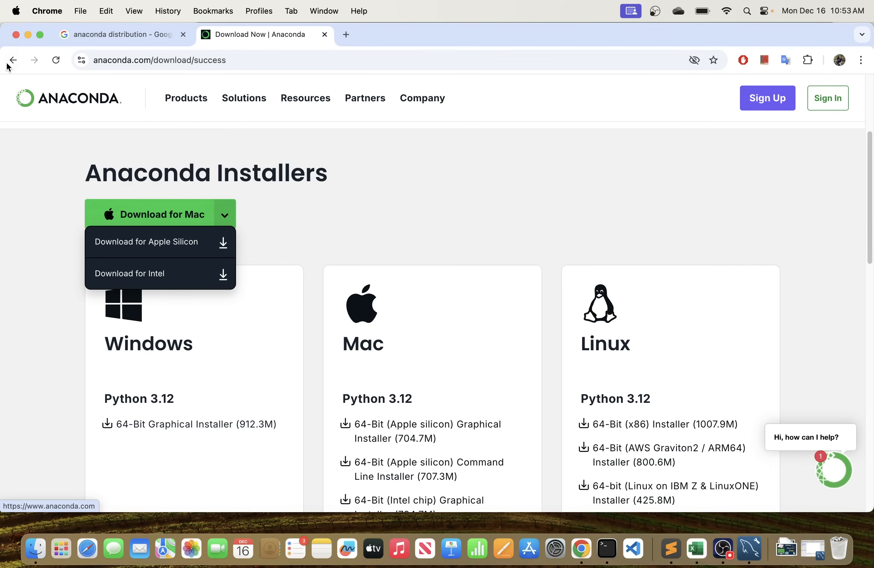
# Check the computer's chip in About This Mac and download the matching Apple Silicon installer.
pyautogui.click(16, 12)
pyautogui.click(30, 33)
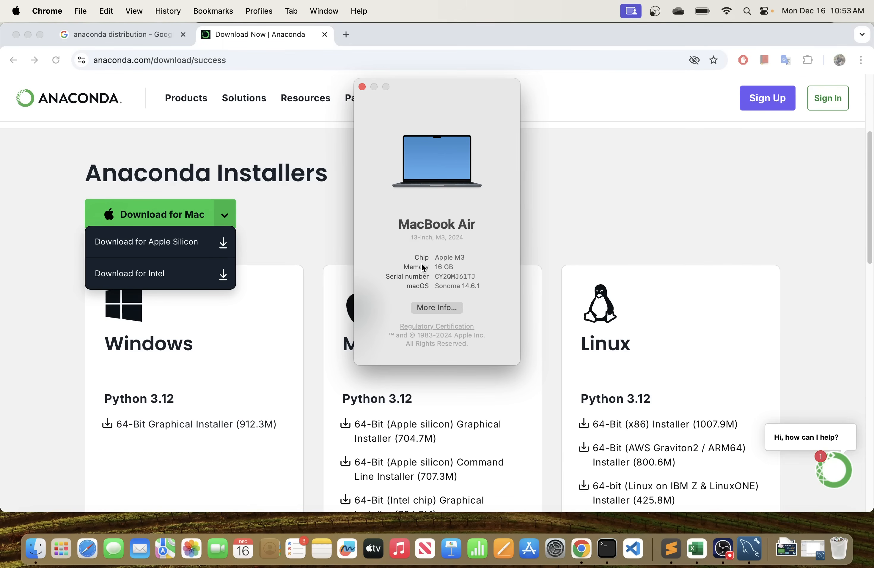
pyautogui.moveTo(414, 257); pyautogui.dragTo(460, 260)
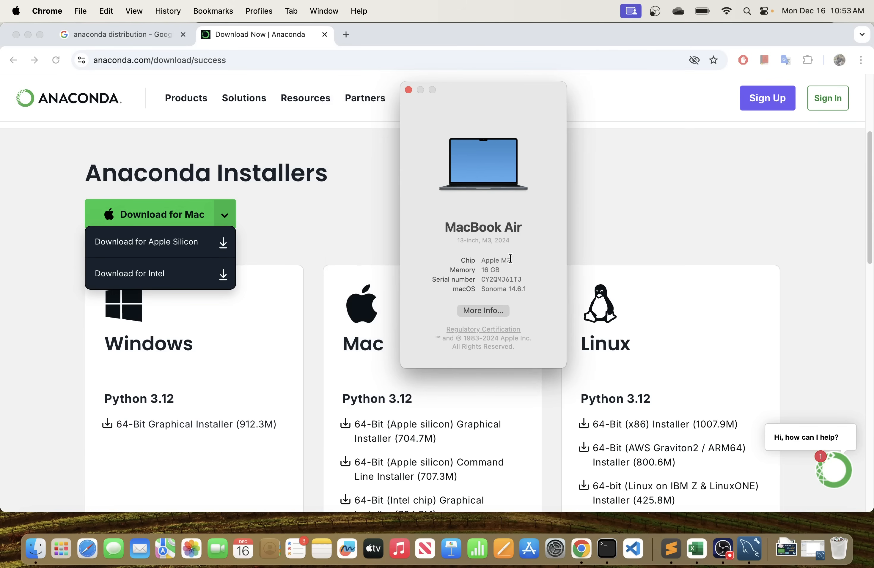
pyautogui.click(408, 89)
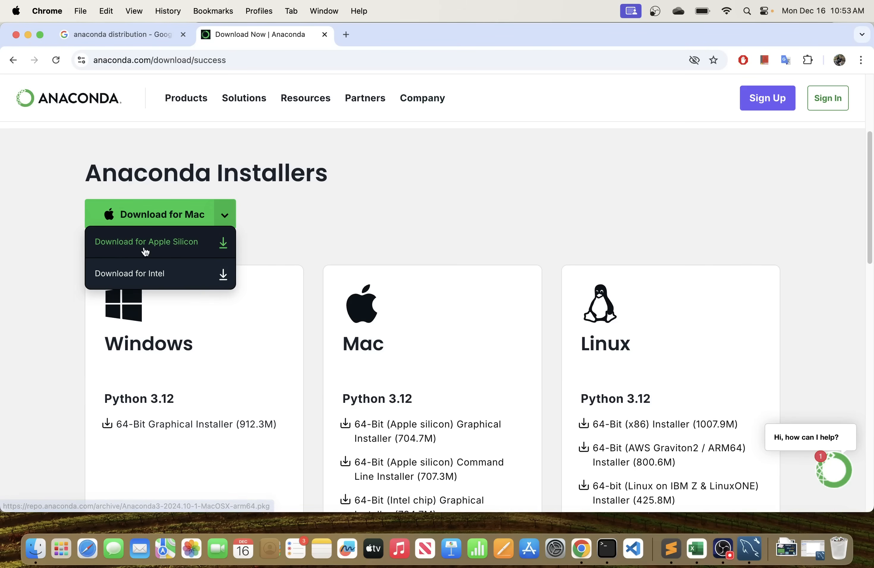
pyautogui.click(223, 243)
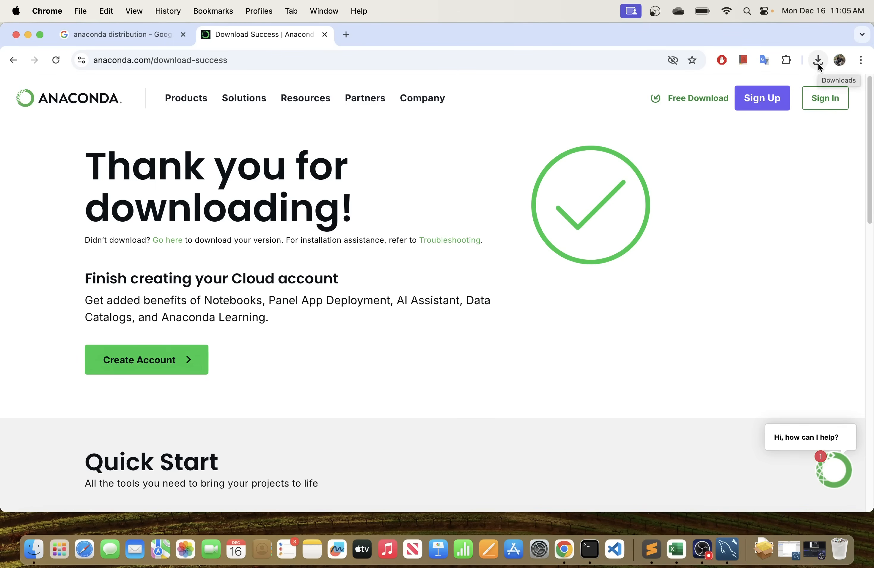
# Show the downloaded Anaconda3-2024.10-1-MacOSX-arm64.pkg in the Finder's Downloads folder and close that window.
pyautogui.click(818, 61)
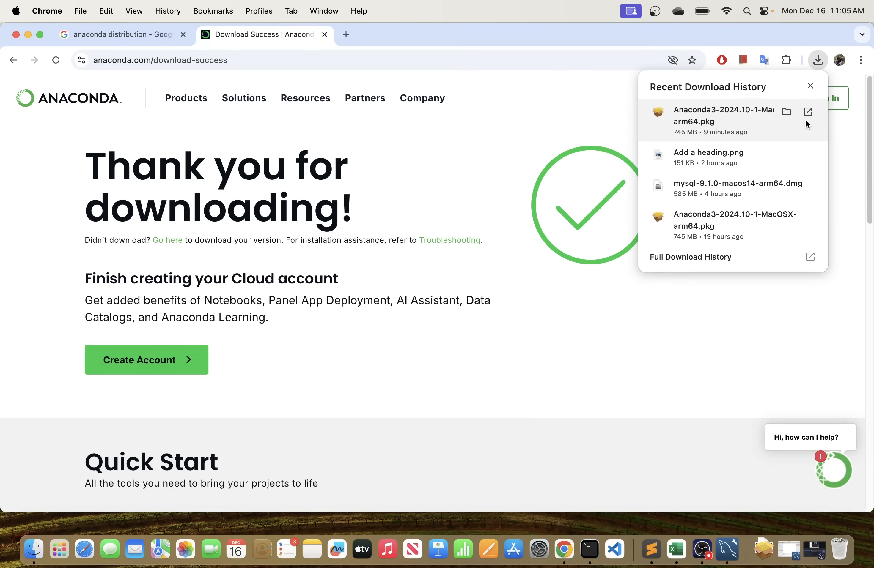
pyautogui.click(787, 112)
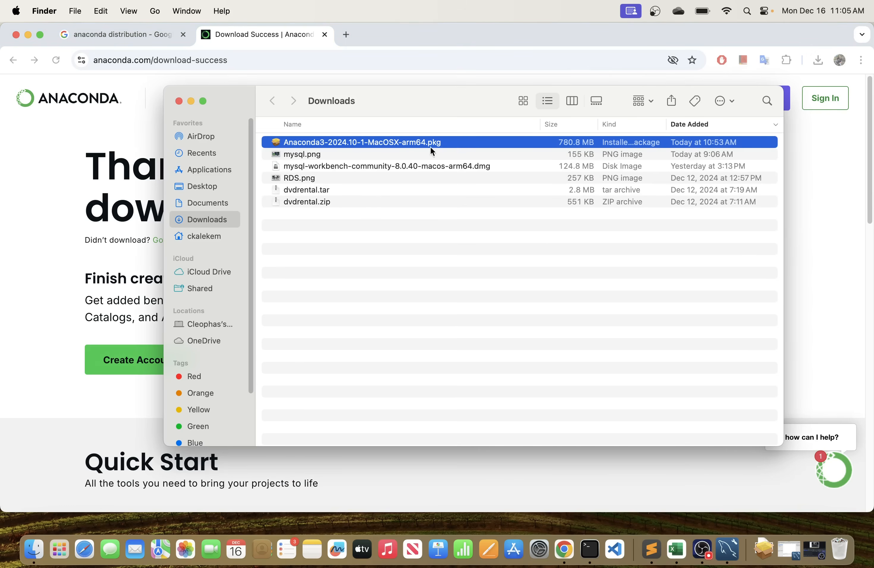
pyautogui.click(180, 101)
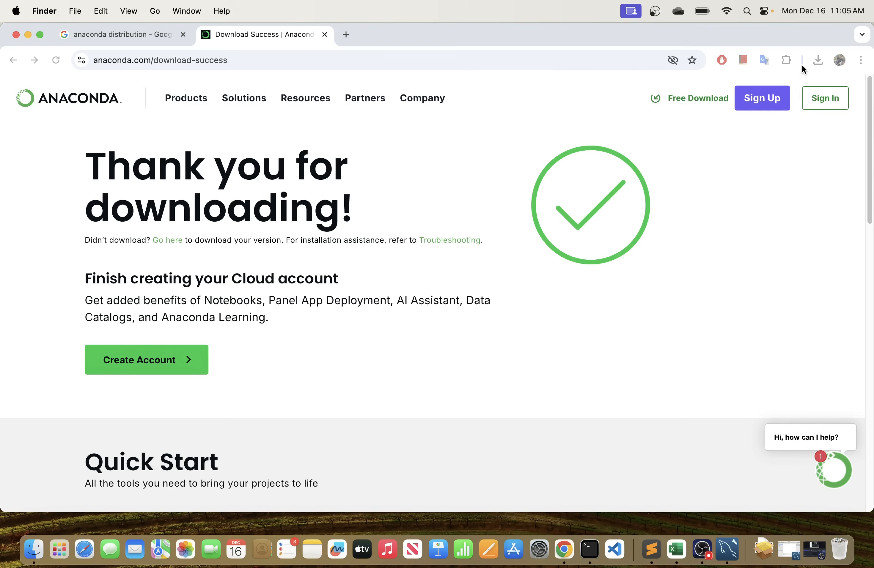
# Launch the downloaded Anaconda3 package from the browser's recent downloads and close both browser tabs.
pyautogui.click(818, 61)
pyautogui.click(808, 112)
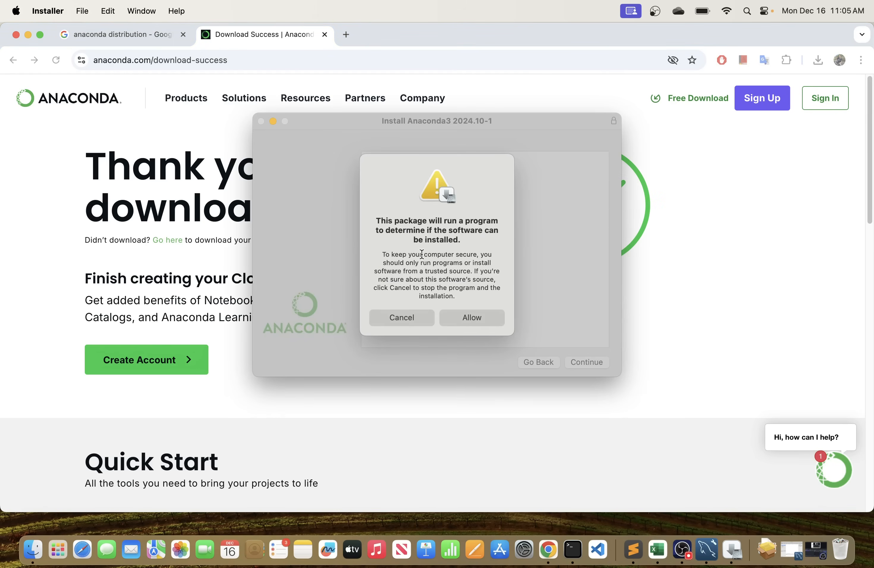
pyautogui.click(320, 34)
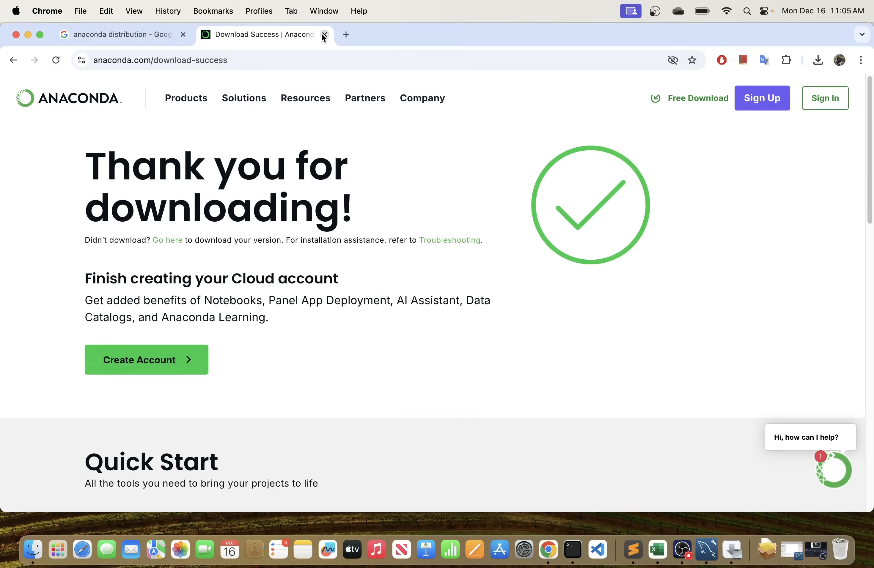
pyautogui.click(323, 34)
pyautogui.click(182, 34)
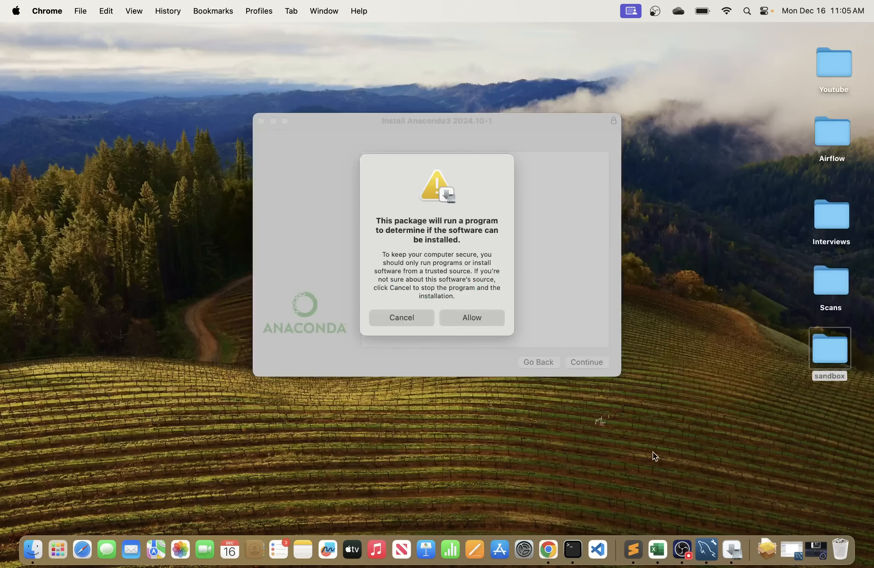
# Allow the package to run its installation check and proceed through the Introduction and Read Me pages.
pyautogui.click(587, 307)
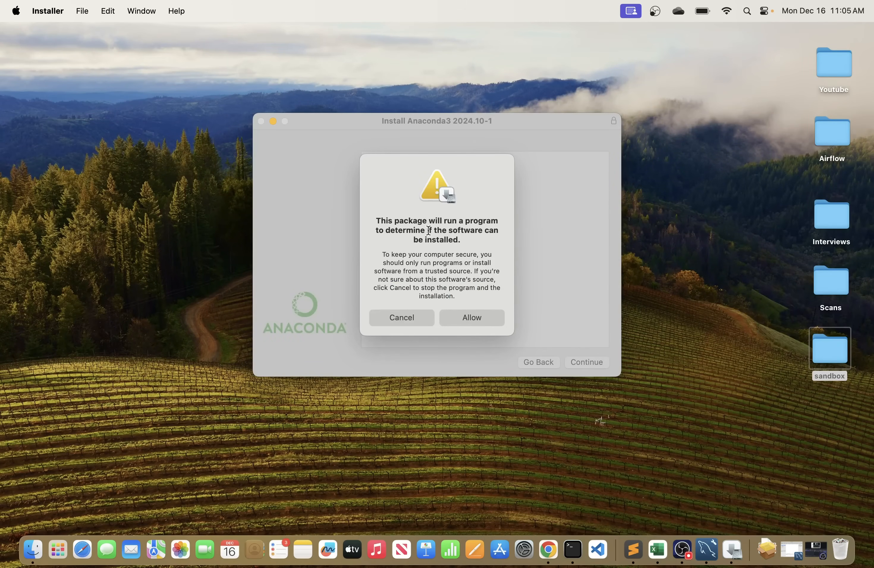
pyautogui.click(475, 319)
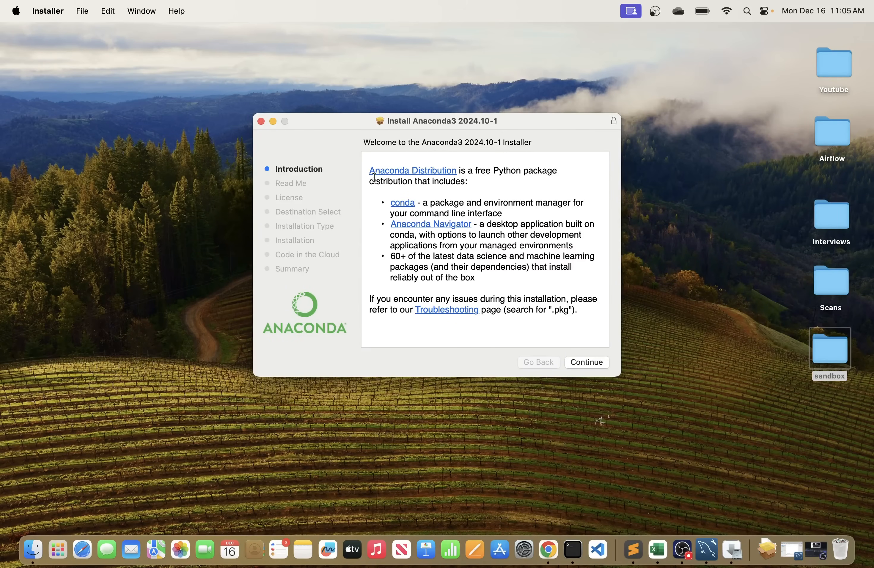
pyautogui.click(580, 366)
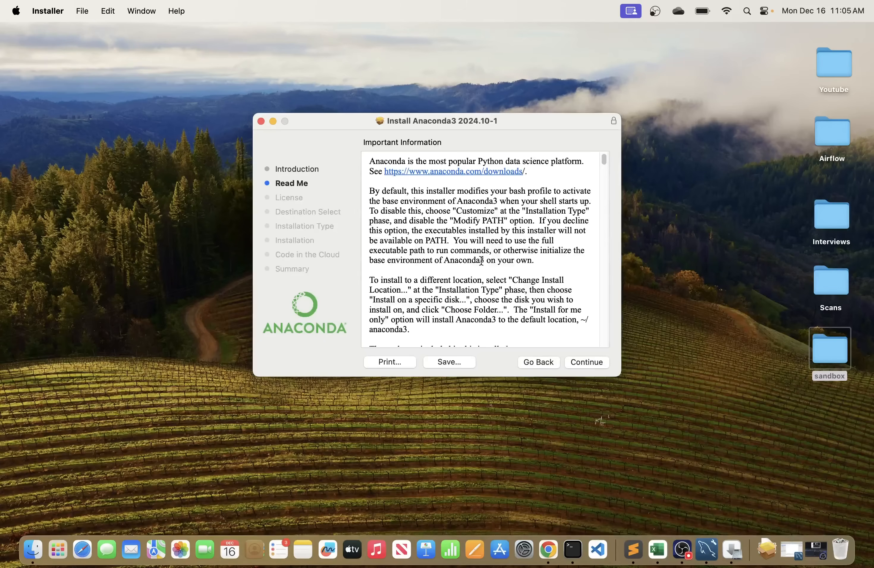
pyautogui.scroll(-15, 482, 261)
pyautogui.scroll(-10, 482, 283)
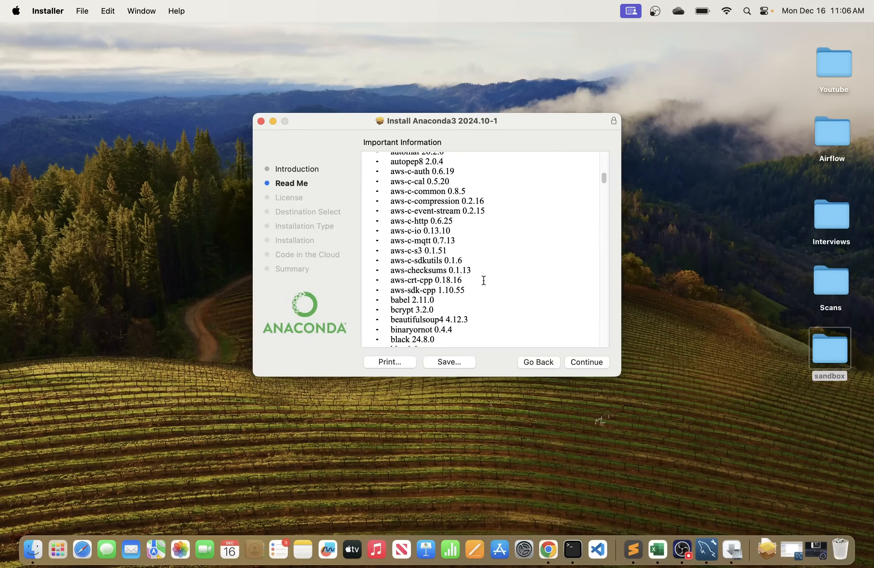
pyautogui.click(597, 361)
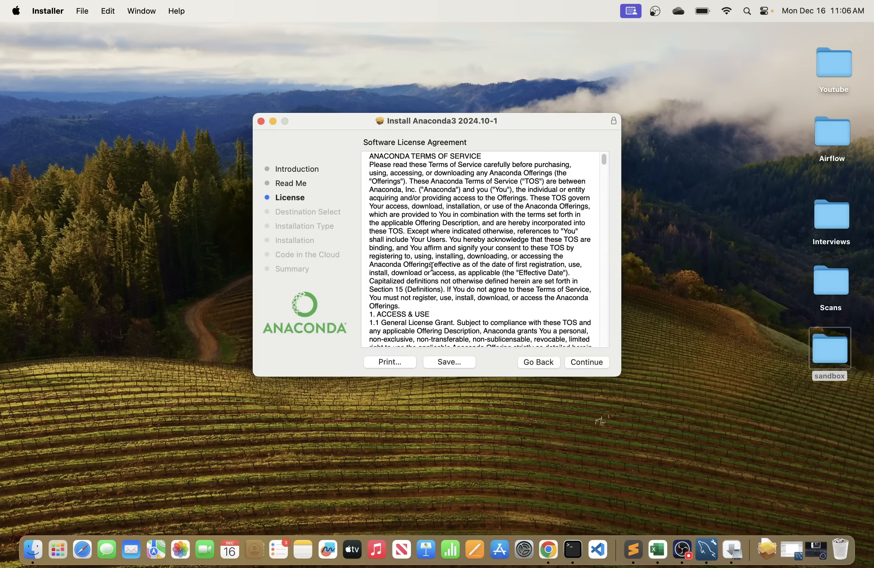
# Agree to the software license and start the standard installation for all users of this computer.
pyautogui.click(594, 365)
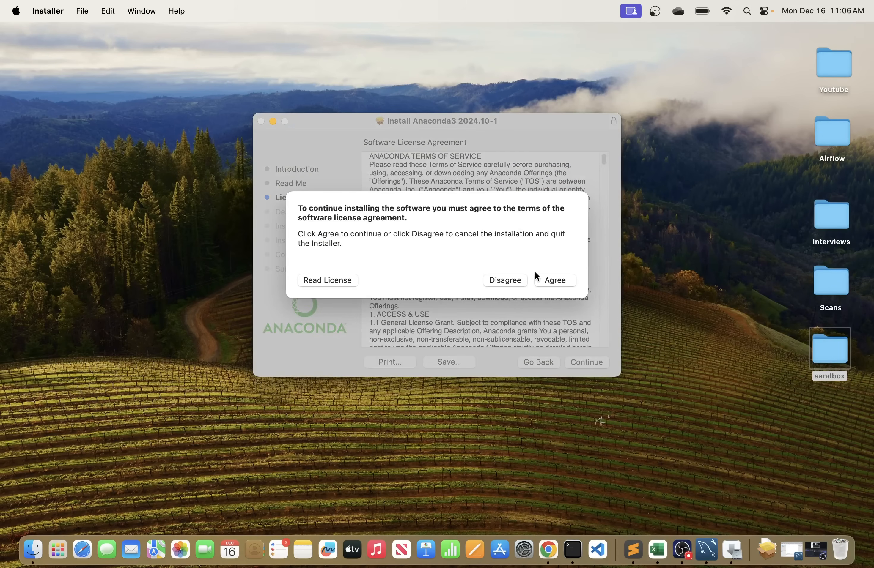
pyautogui.click(554, 281)
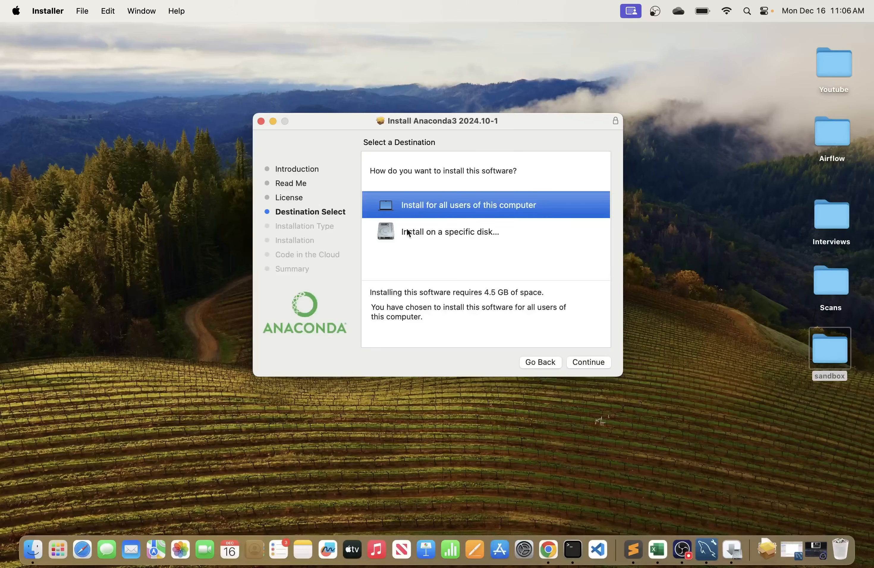
pyautogui.click(588, 360)
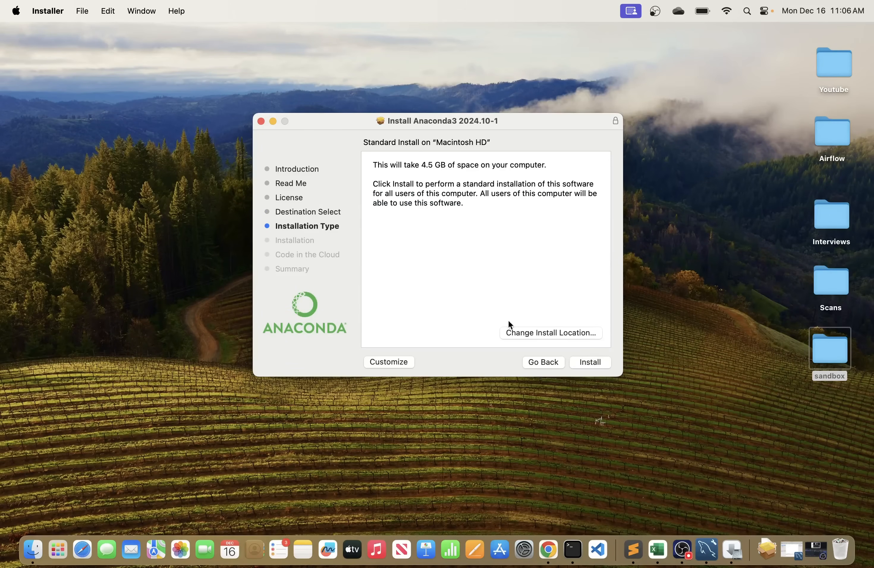
pyautogui.click(595, 362)
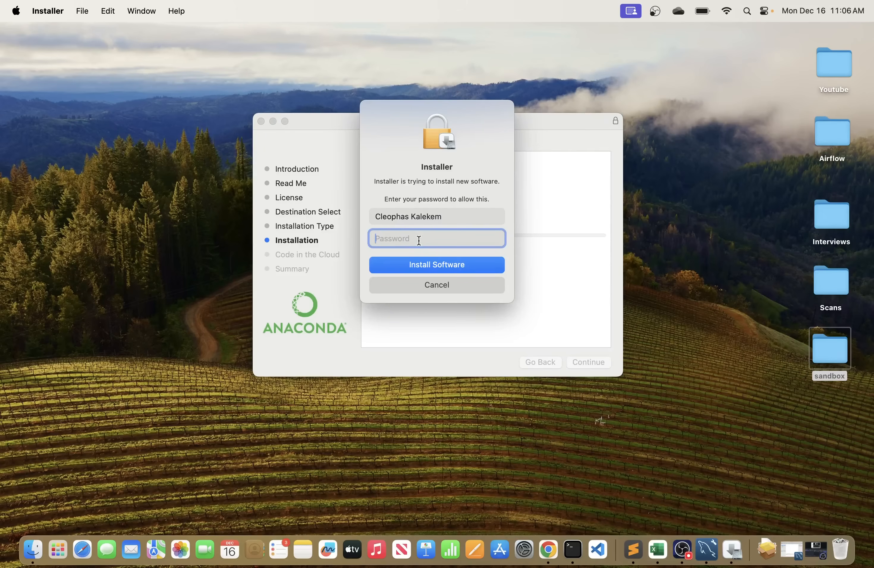
# Enter the account password to authorize the Anaconda3 software installation.
pyautogui.write('••••')
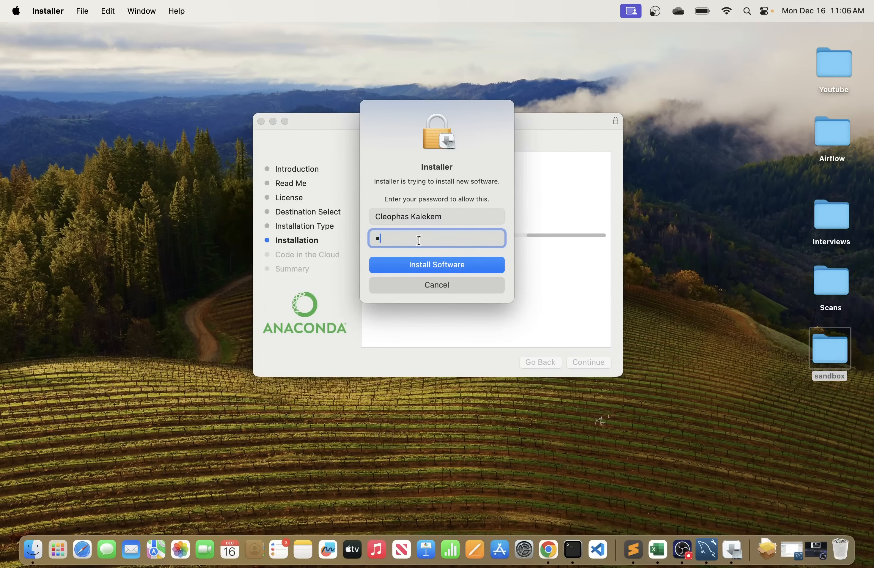
pyautogui.write('•••••')
pyautogui.press('Return')
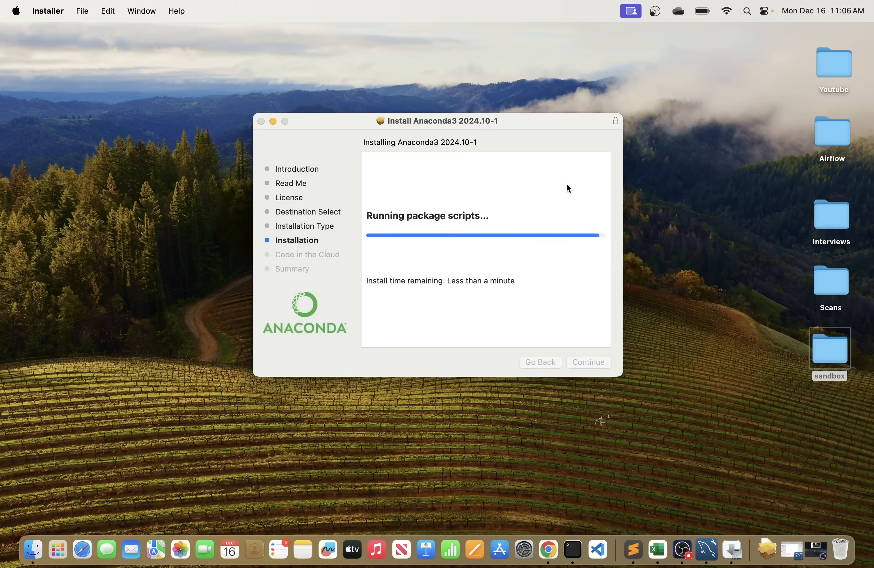
# Finish the Anaconda3 installer past the Code in the Cloud page and move its package to the Trash.
pyautogui.moveTo(507, 119); pyautogui.dragTo(502, 95)
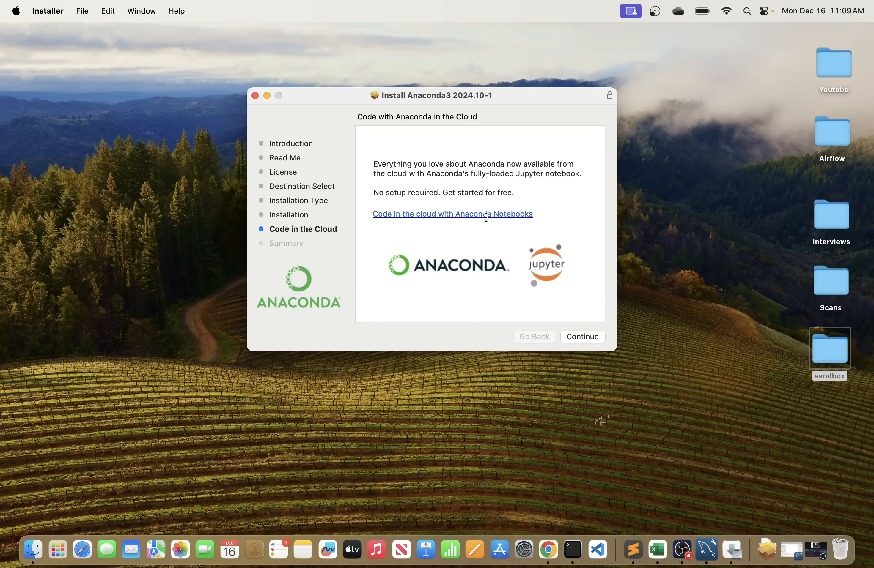
pyautogui.click(588, 336)
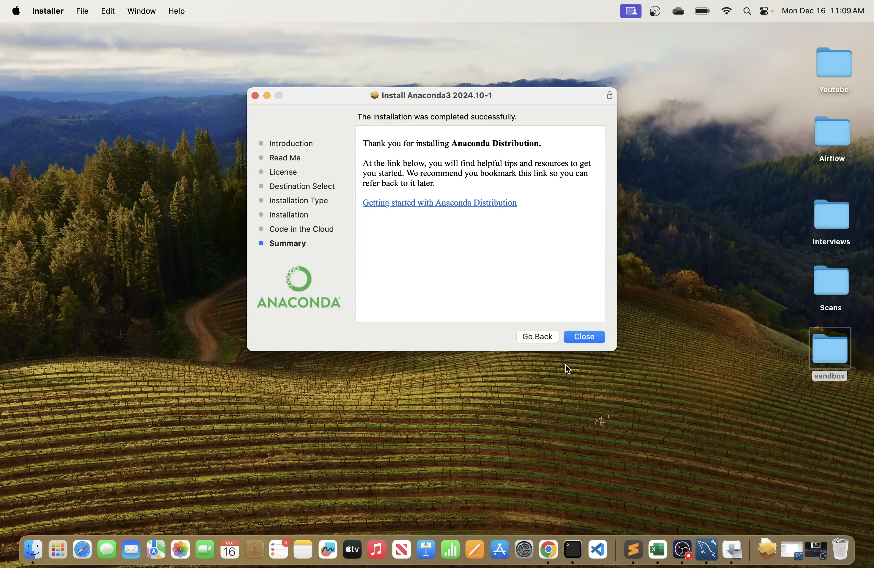
pyautogui.click(589, 337)
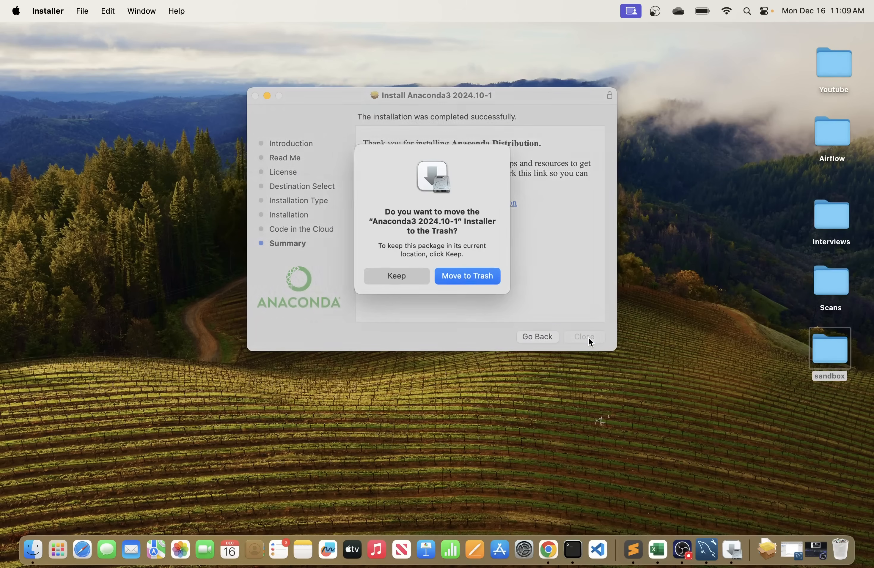
pyautogui.click(469, 275)
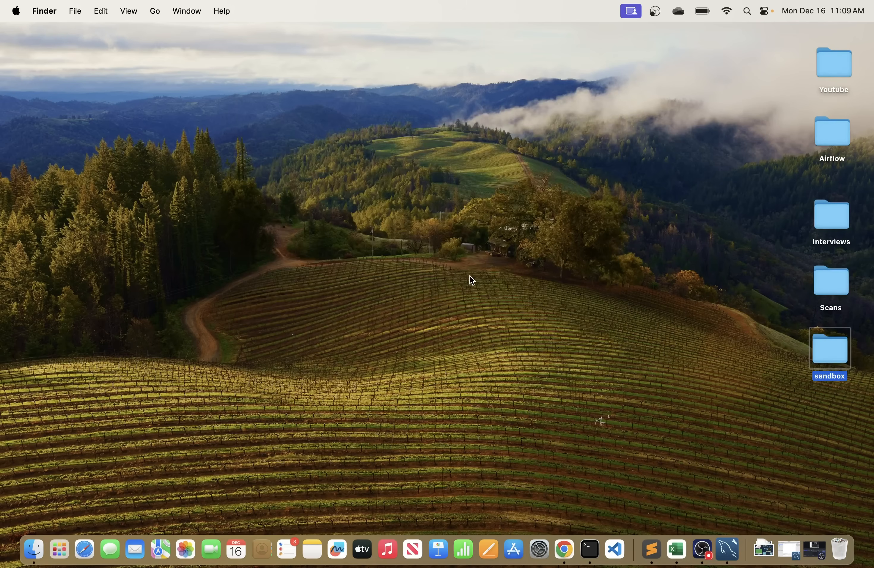
# Quit Terminal and reopen it to start a fresh shell session.
pyautogui.click(497, 305)
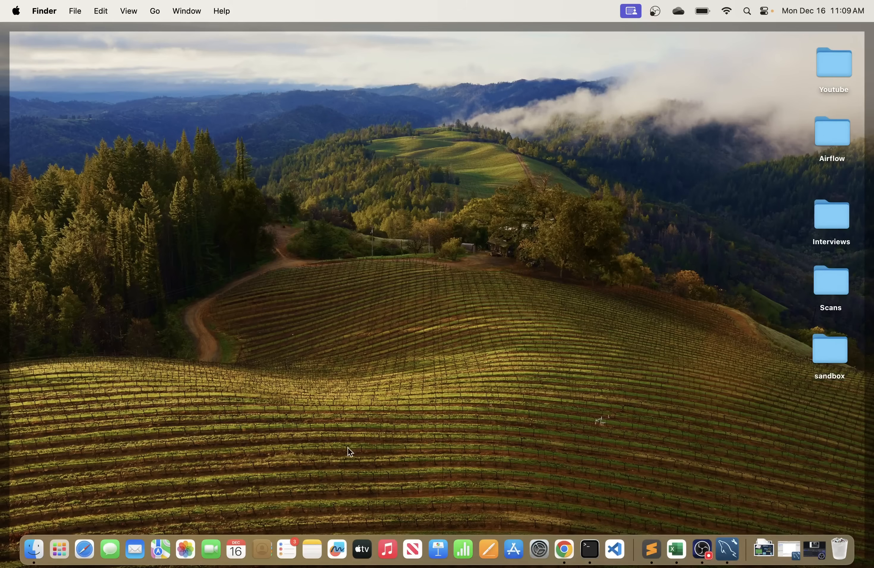
pyautogui.click(477, 326)
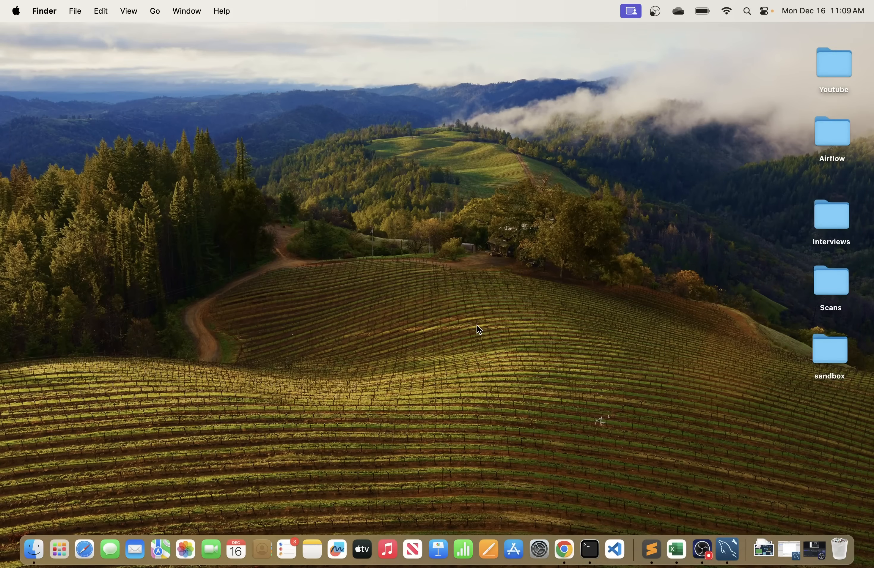
pyautogui.rightClick(590, 548)
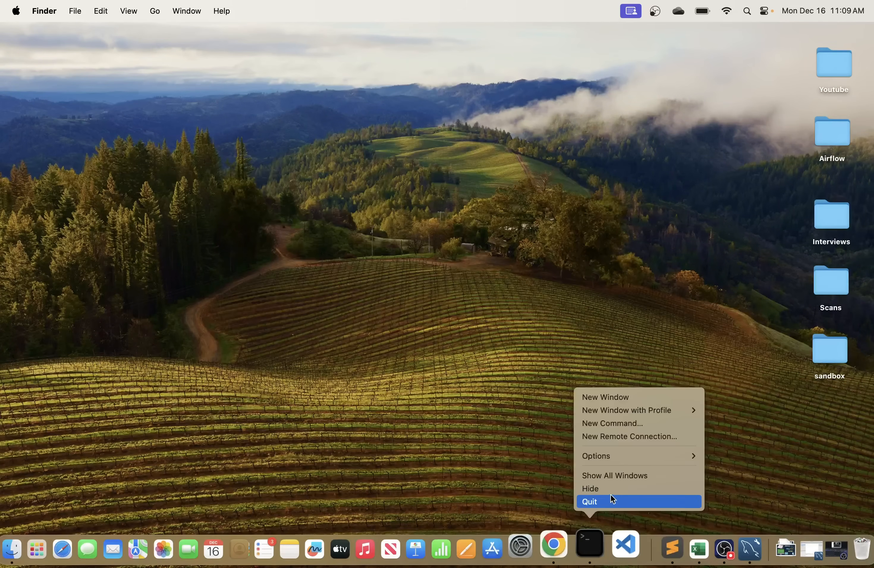
pyautogui.click(613, 502)
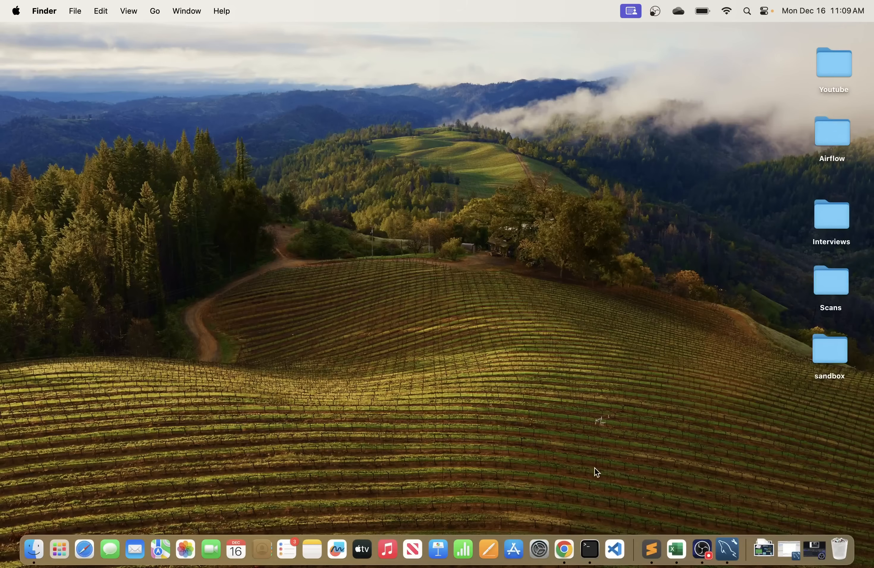
pyautogui.click(591, 550)
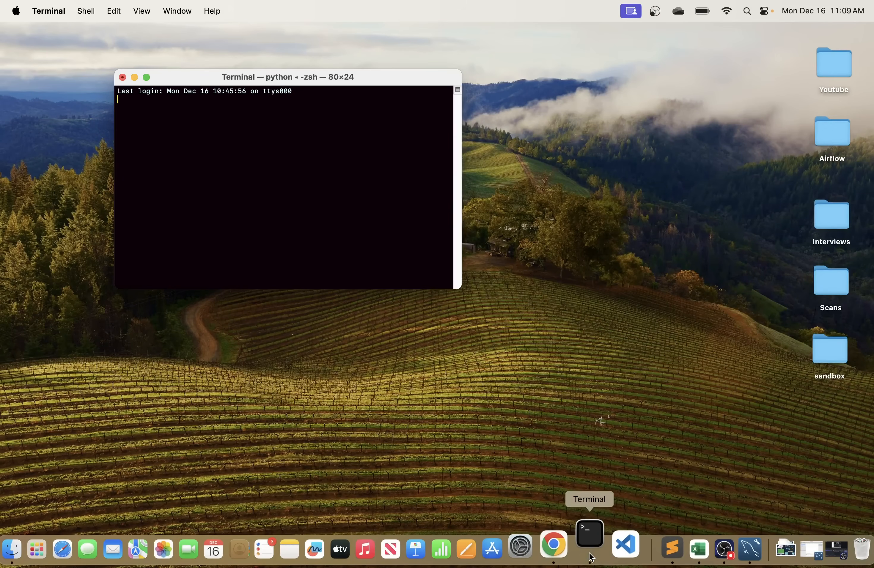
# Expand the Terminal window to full screen and enlarge its text by three zoom levels.
pyautogui.click(148, 78)
pyautogui.press('super+plus')
pyautogui.press('super+plus')
pyautogui.press('super+plus')
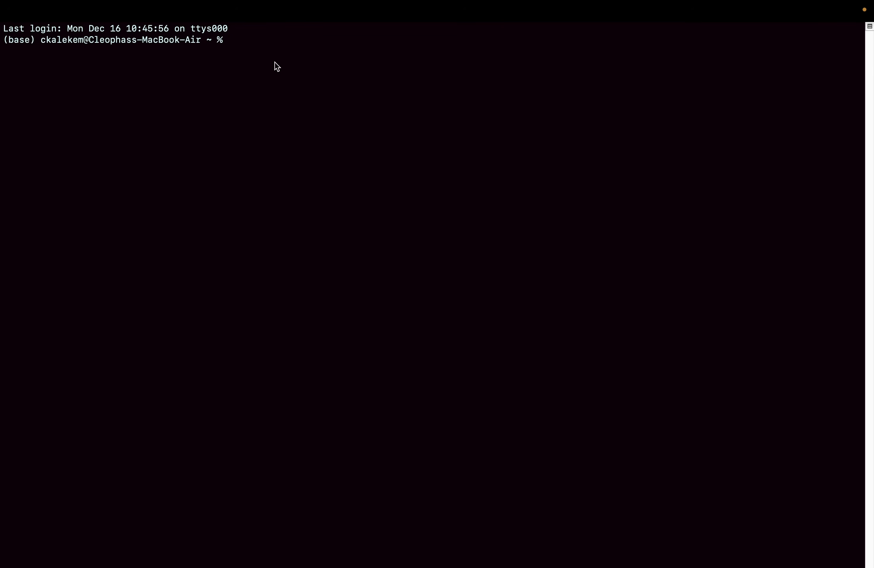
pyautogui.write('jupyterot')
pyautogui.press('BackSpace')
pyautogui.press('BackSpace')
pyautogui.press('BackSpace')
pyautogui.press('BackSpace')
pyautogui.press('BackSpace')
pyautogui.press('BackSpace')
pyautogui.press('BackSpace')
pyautogui.press('BackSpace')
pyautogui.press('BackSpace')
pyautogui.press('BackSpace')
pyautogui.press('BackSpace')
# Print the current working directory with pwd and list its contents with ls.
pyautogui.write('pw')
pyautogui.press('BackSpace')
pyautogui.write('pwd')
pyautogui.press('Return')
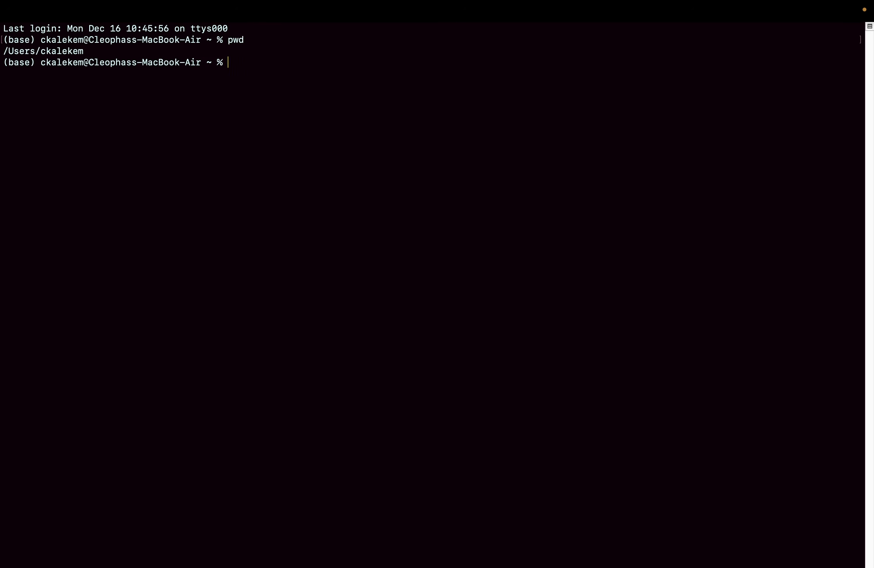
pyautogui.write('ls')
pyautogui.press('Return')
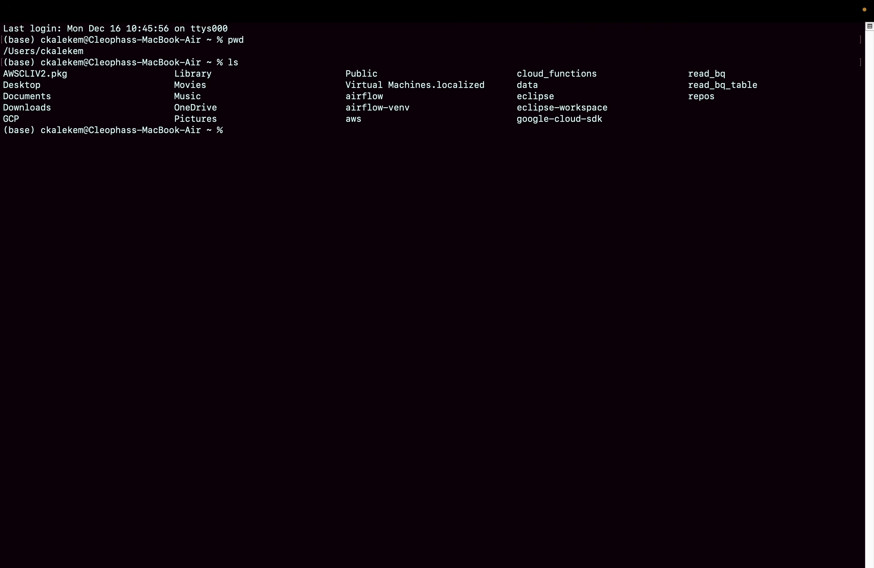
# Create a directory named notebooks in the home folder and list the folder's contents to check it.
pyautogui.write('mkidr')
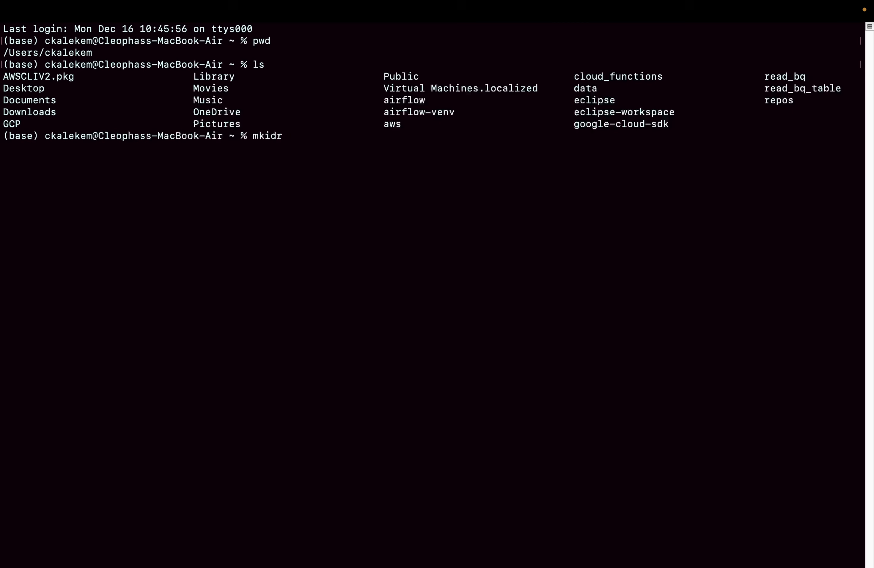
pyautogui.press('BackSpace')
pyautogui.press('BackSpace')
pyautogui.press('BackSpace')
pyautogui.write('dir notebooks')
pyautogui.press('Return')
pyautogui.write('ls')
pyautogui.press('Return')
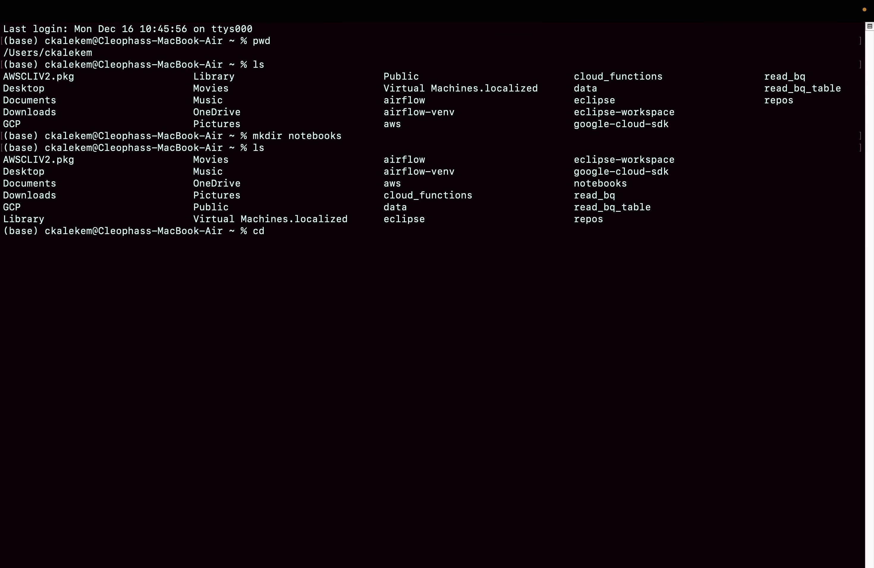
# Change into the notebooks directory and launch Jupyter Notebook there from a cleared screen.
pyautogui.write('cd notebooks')
pyautogui.press('Return')
pyautogui.write('clear')
pyautogui.press('Return')
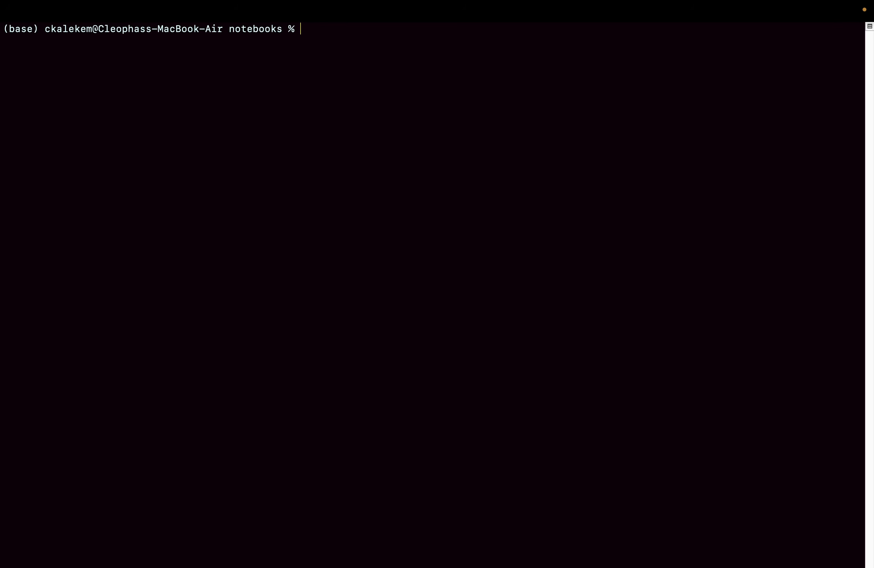
pyautogui.write('jupyter notebook')
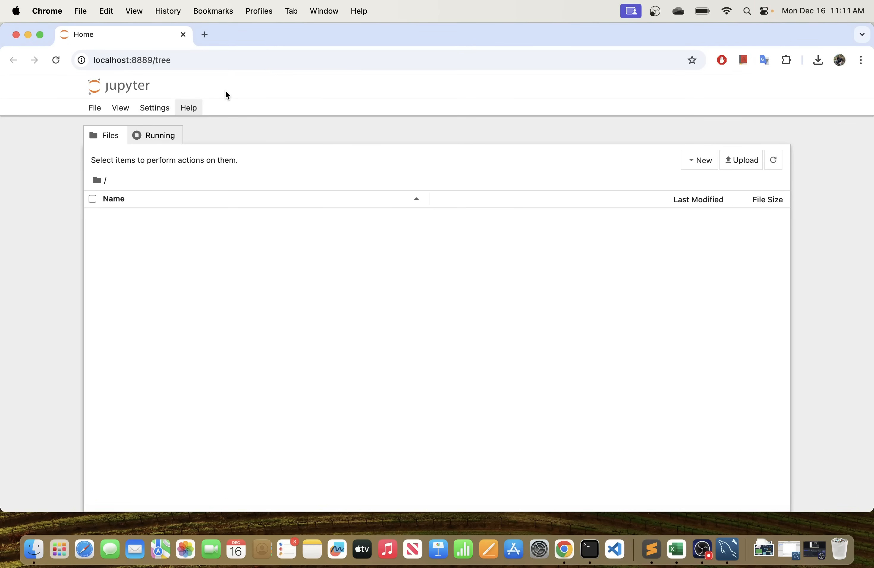
# Highlight the localhost URL in Terminal's Jupyter server output and return to the Jupyter page in Chrome.
pyautogui.hotkey('ctrl', 'Right')
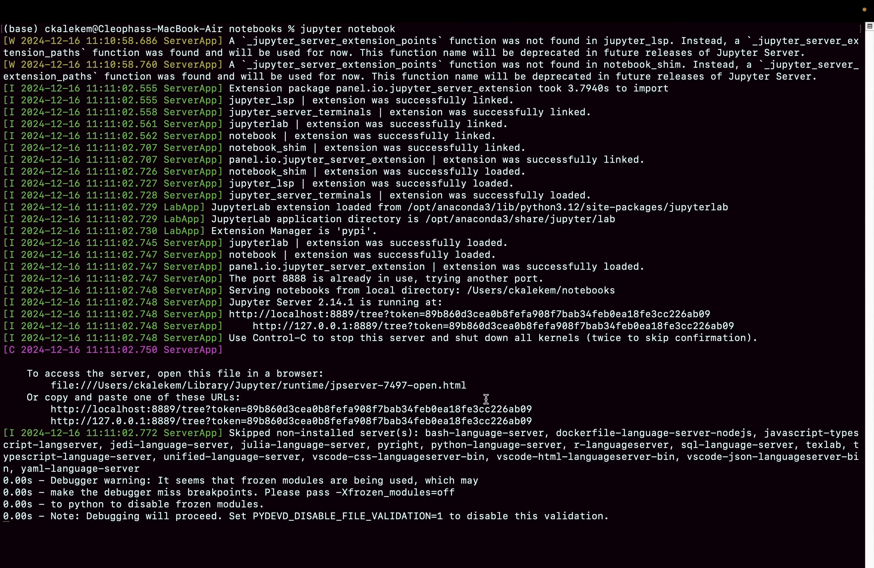
pyautogui.moveTo(533, 409); pyautogui.dragTo(51, 414)
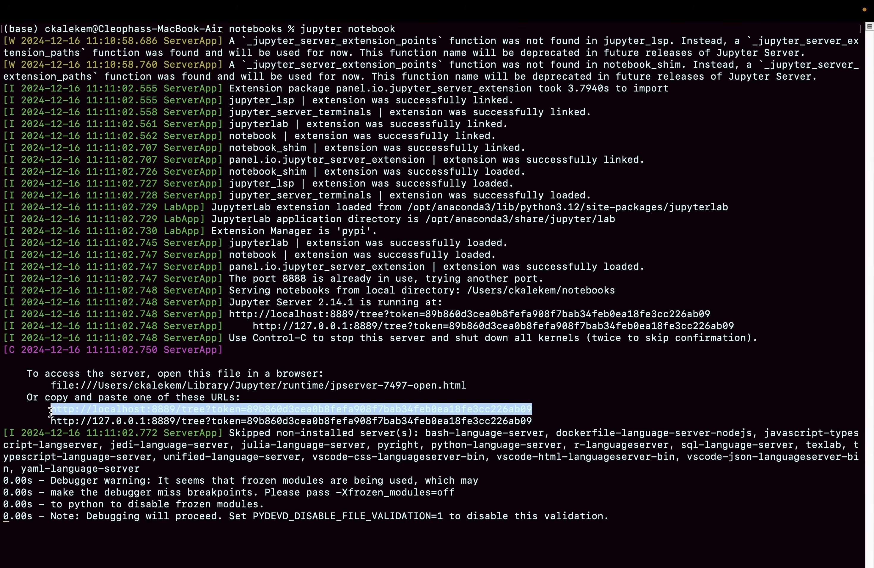
pyautogui.hotkey('ctrl', 'Left')
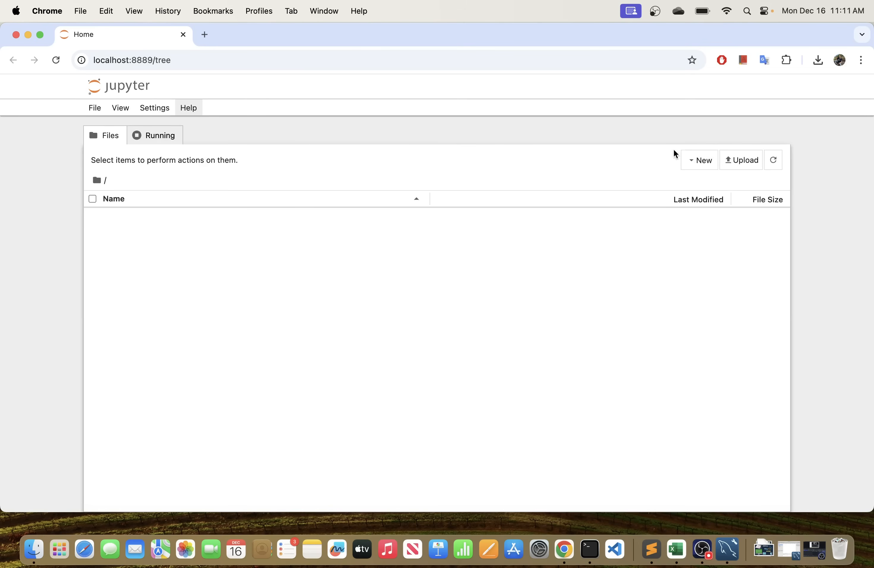
# Create a new Python 3 (ipykernel) notebook and rename it load_csv.ipynb.
pyautogui.click(703, 162)
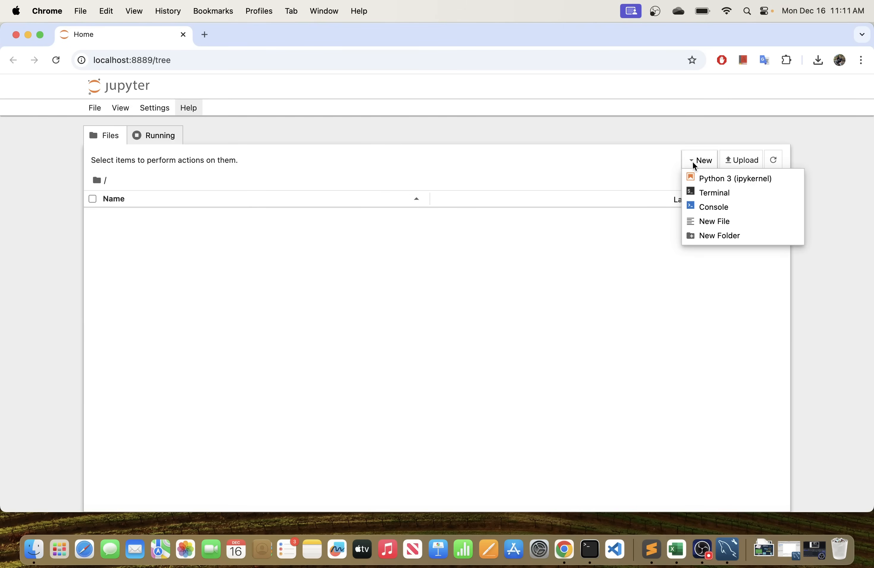
pyautogui.click(722, 179)
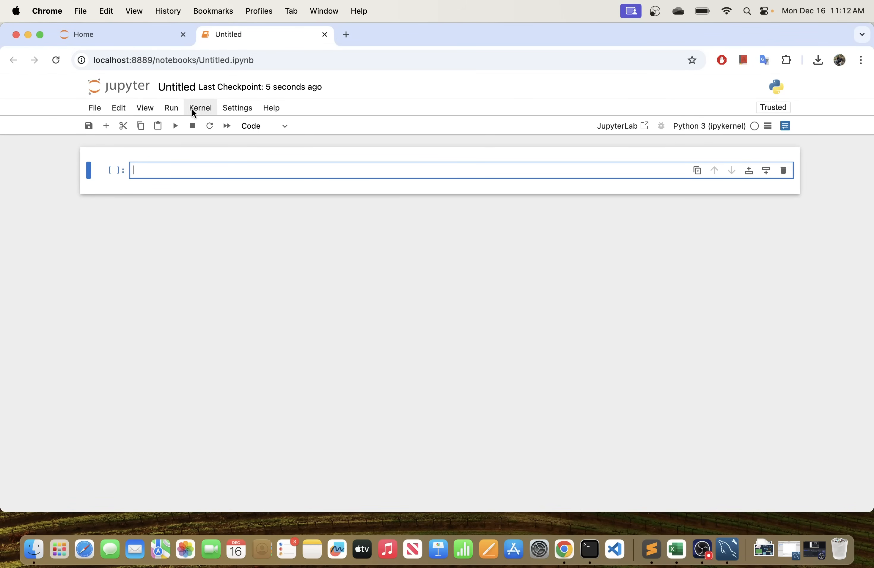
pyautogui.click(176, 88)
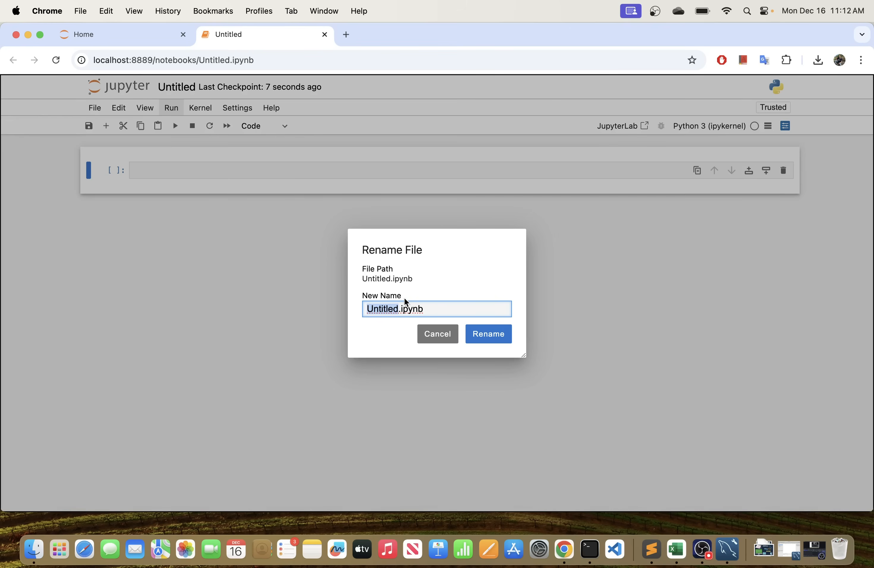
pyautogui.write('load_csv')
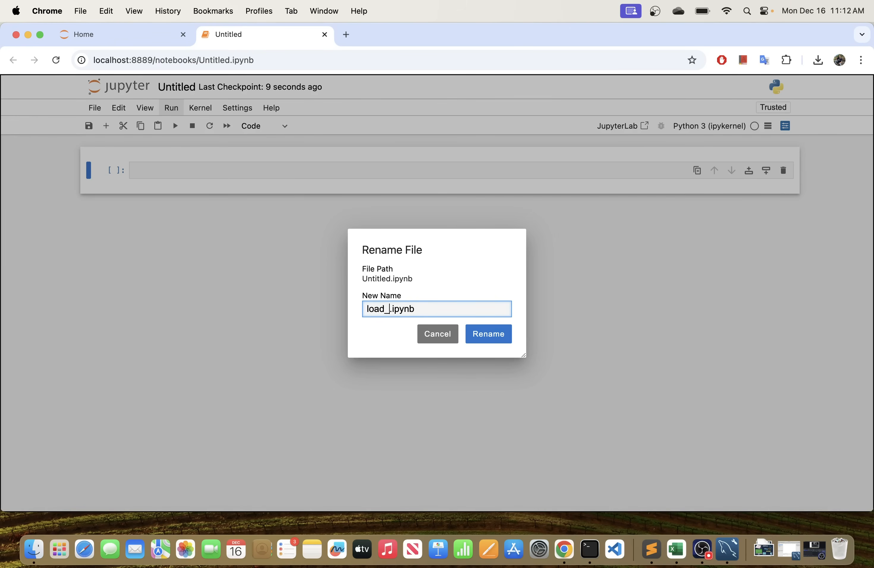
pyautogui.click(484, 335)
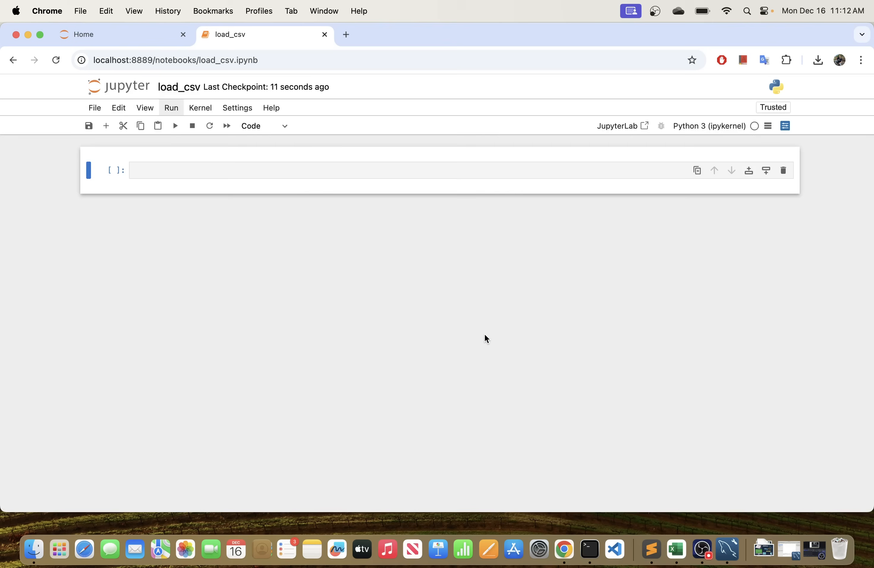
# Enter "import pandas as pd" in the first notebook cell, run it, and highlight the import line.
pyautogui.click(171, 171)
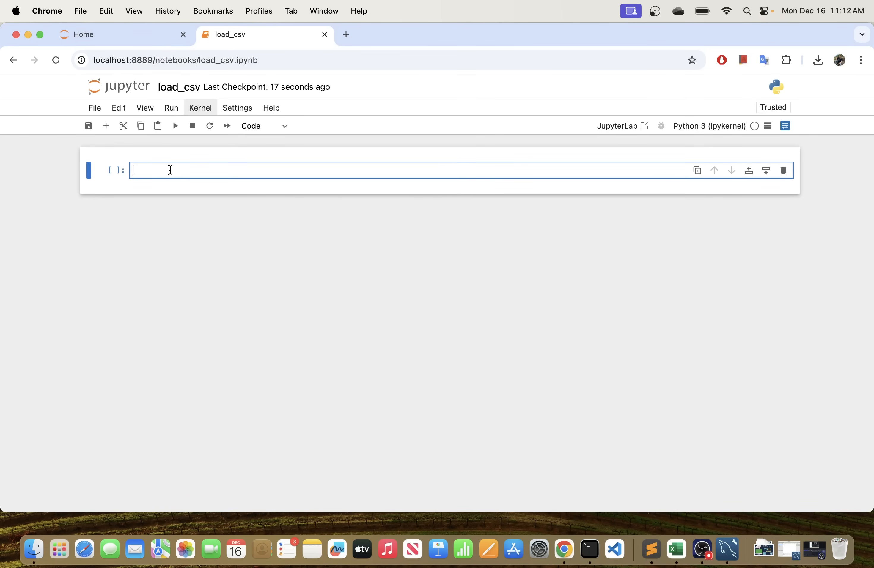
pyautogui.write('import pandas ')
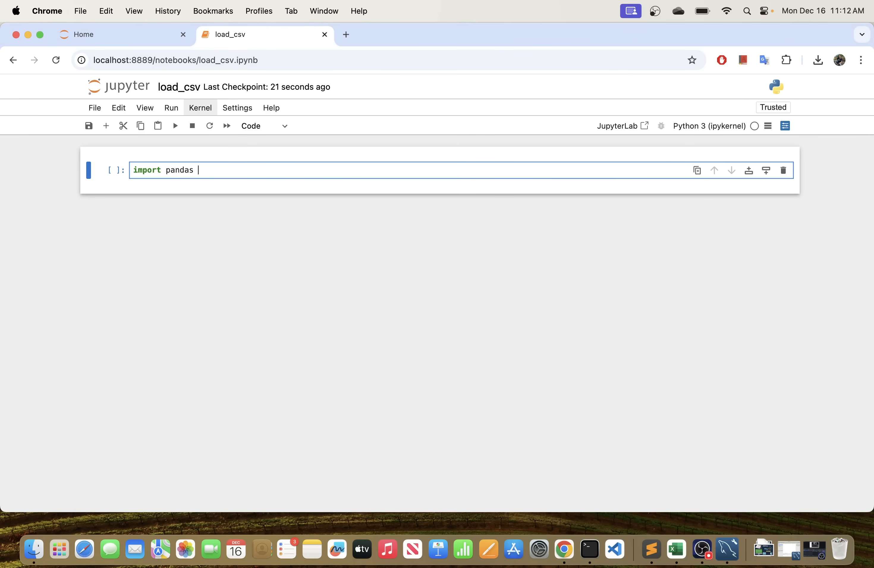
pyautogui.write('as pd')
pyautogui.hotkey('shift', 'Return')
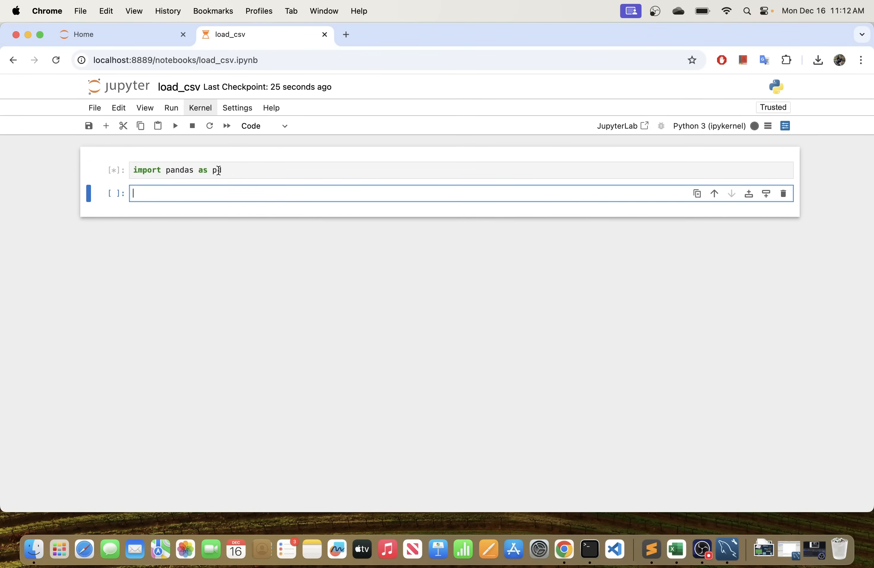
pyautogui.moveTo(249, 171); pyautogui.dragTo(132, 170)
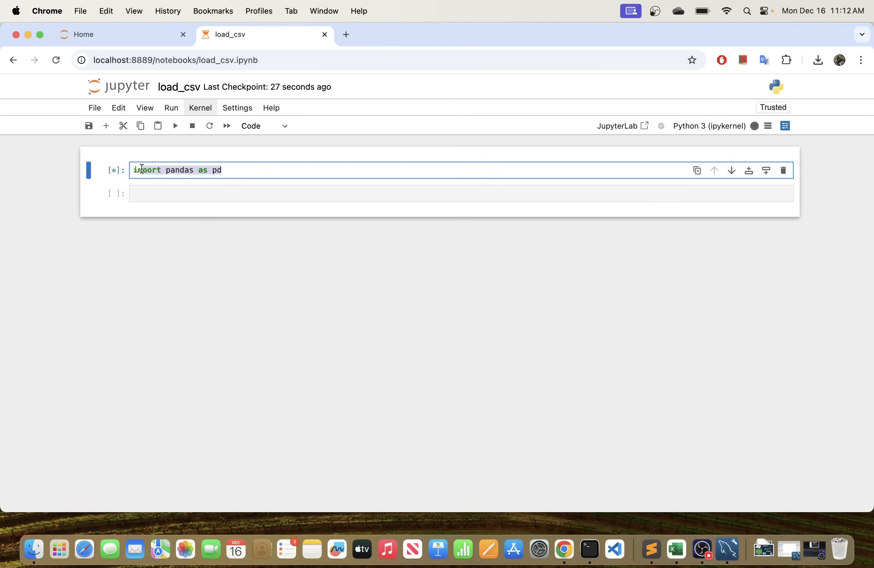
pyautogui.click(232, 169)
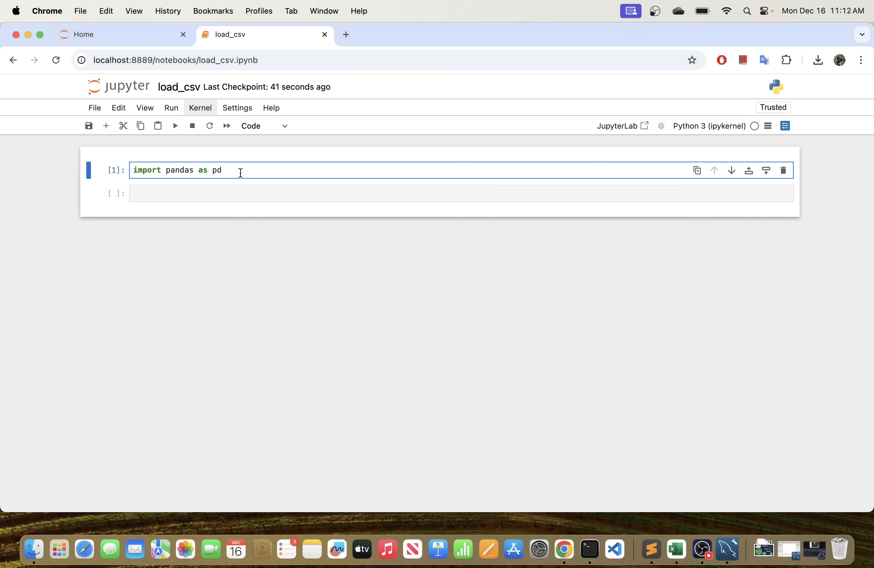
# Switch to Finder and copy sales.csv from the data folder in the home directory.
pyautogui.click(204, 194)
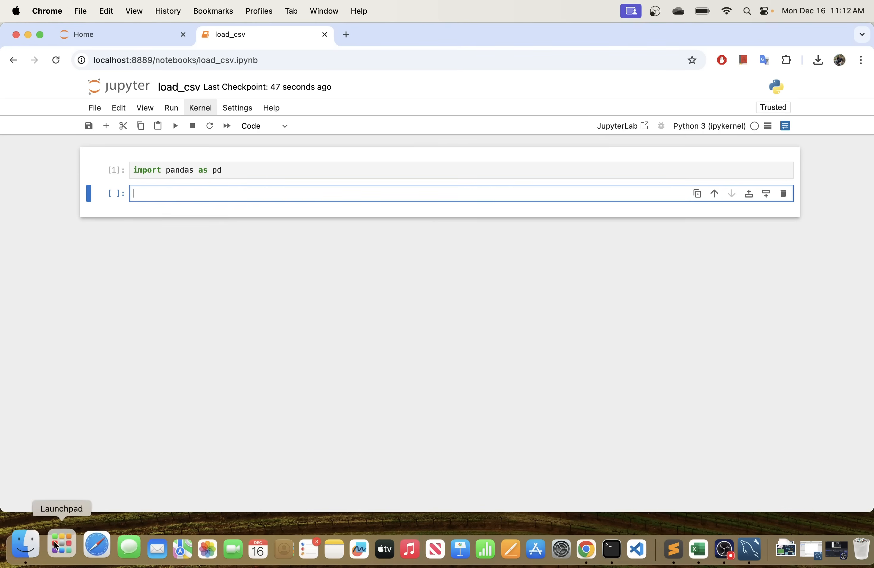
pyautogui.click(34, 549)
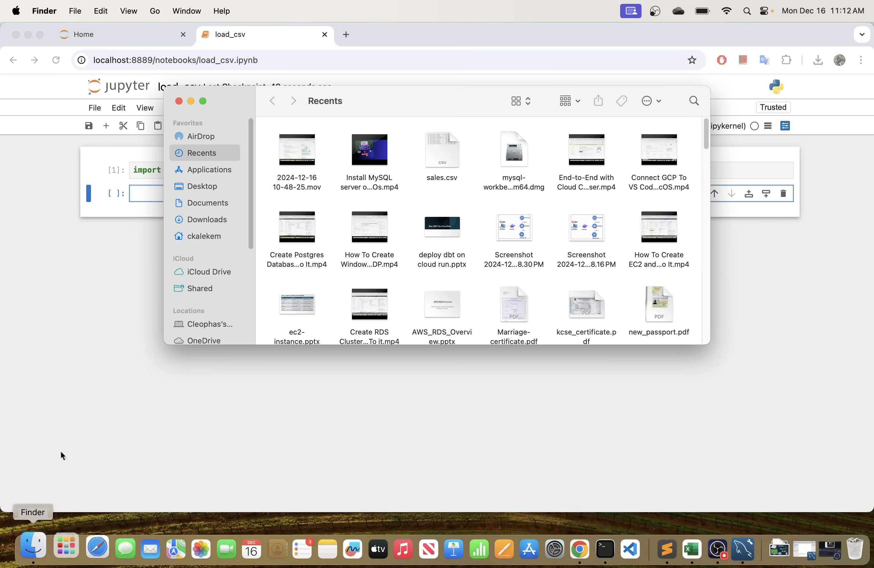
pyautogui.click(206, 237)
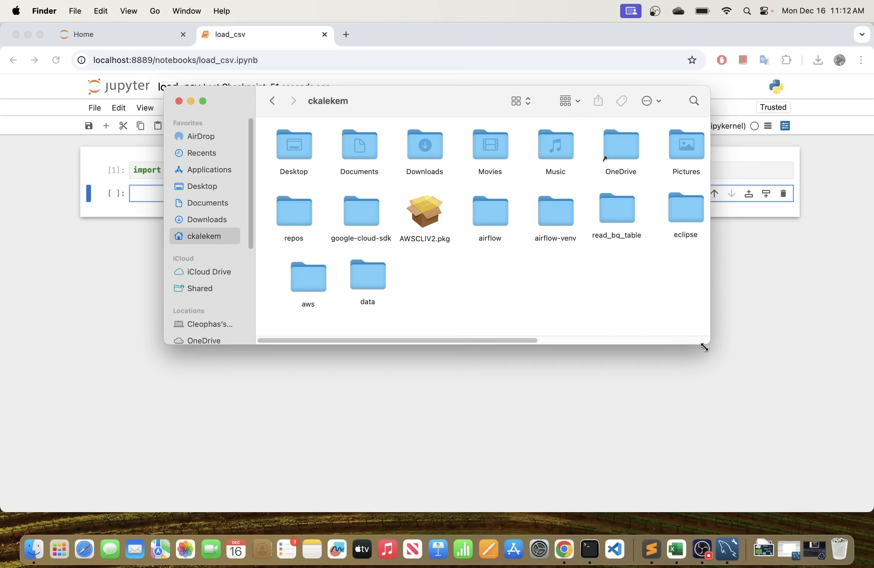
pyautogui.moveTo(702, 345); pyautogui.dragTo(820, 480)
pyautogui.doubleClick(371, 286)
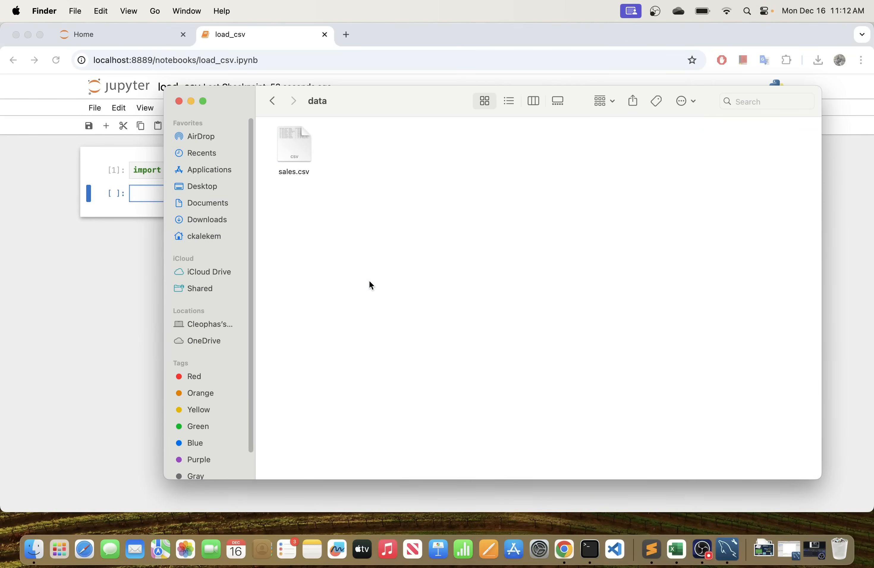
pyautogui.click(297, 149)
pyautogui.rightClick(297, 150)
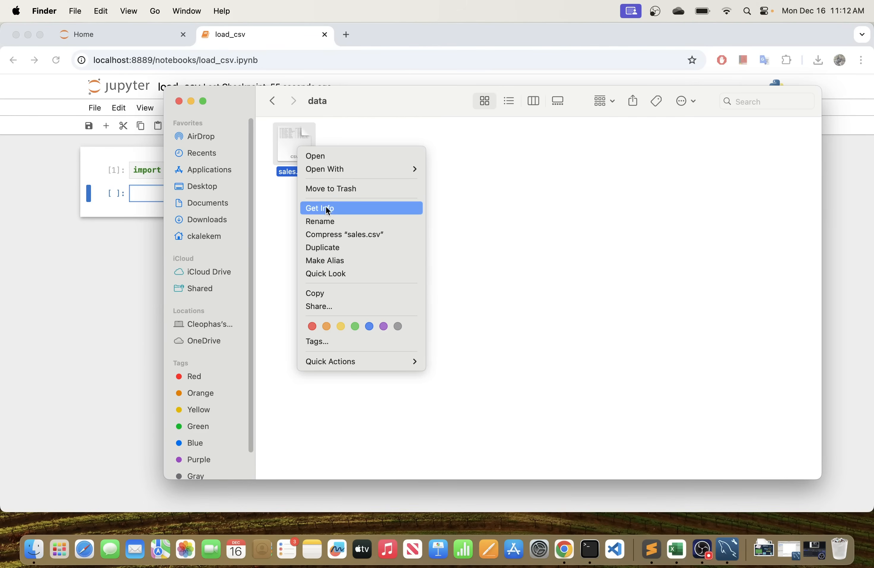
pyautogui.click(330, 293)
# Create a new folder named data inside the home directory's notebooks folder.
pyautogui.click(213, 236)
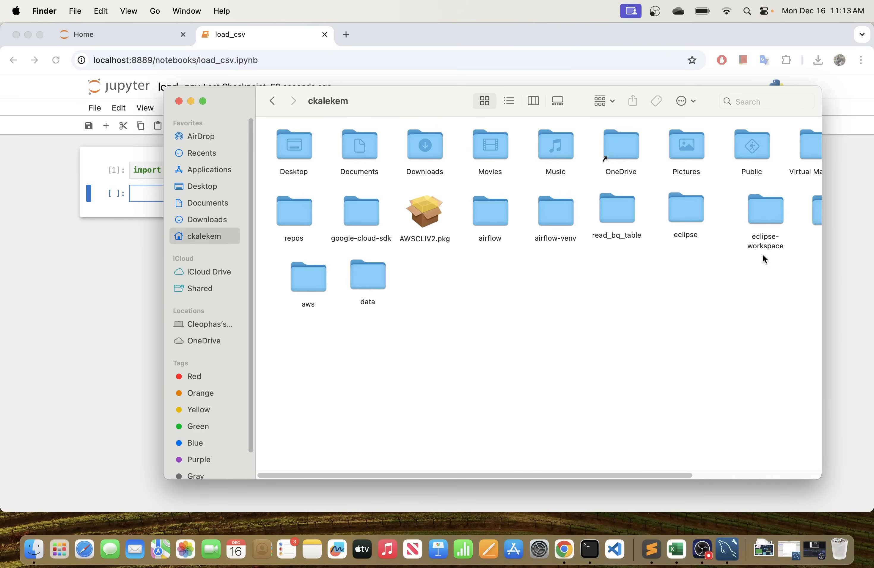
pyautogui.click(203, 101)
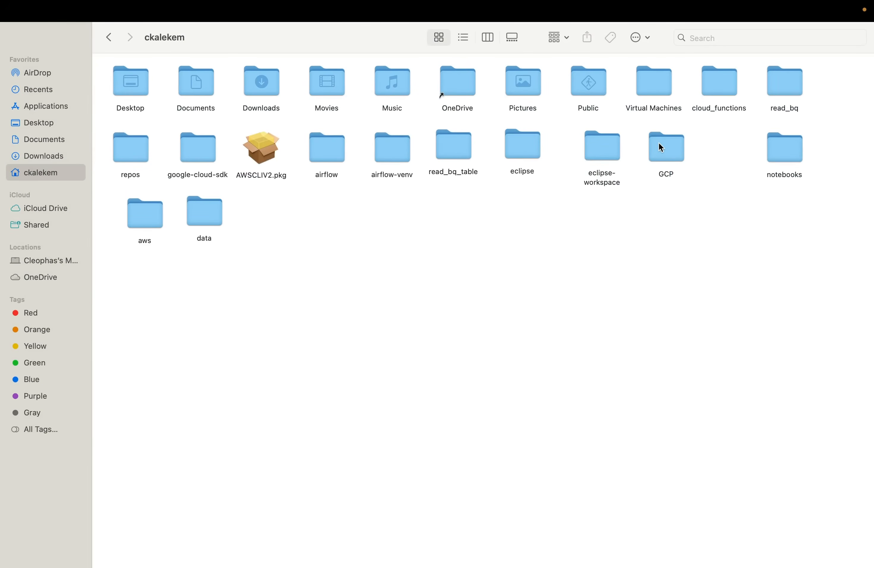
pyautogui.moveTo(661, 148); pyautogui.dragTo(674, 147)
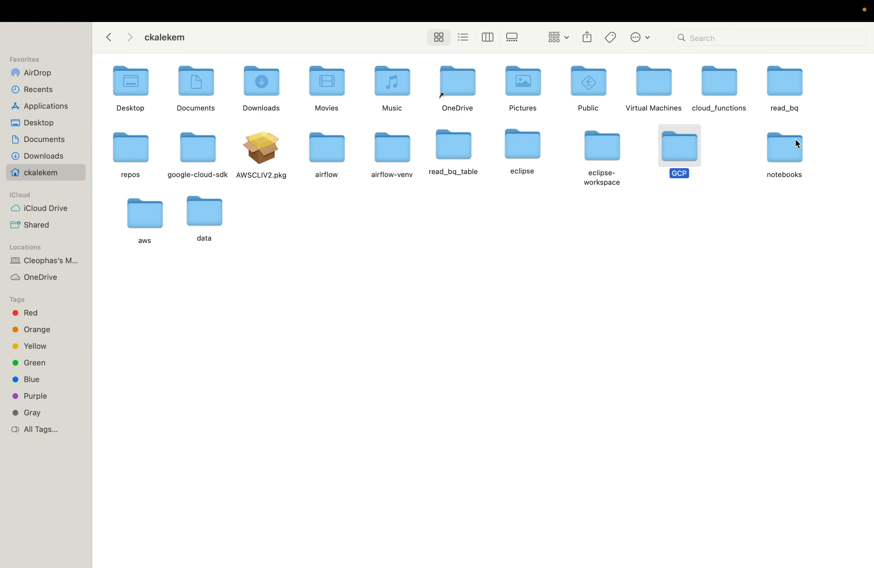
pyautogui.doubleClick(797, 144)
pyautogui.rightClick(341, 165)
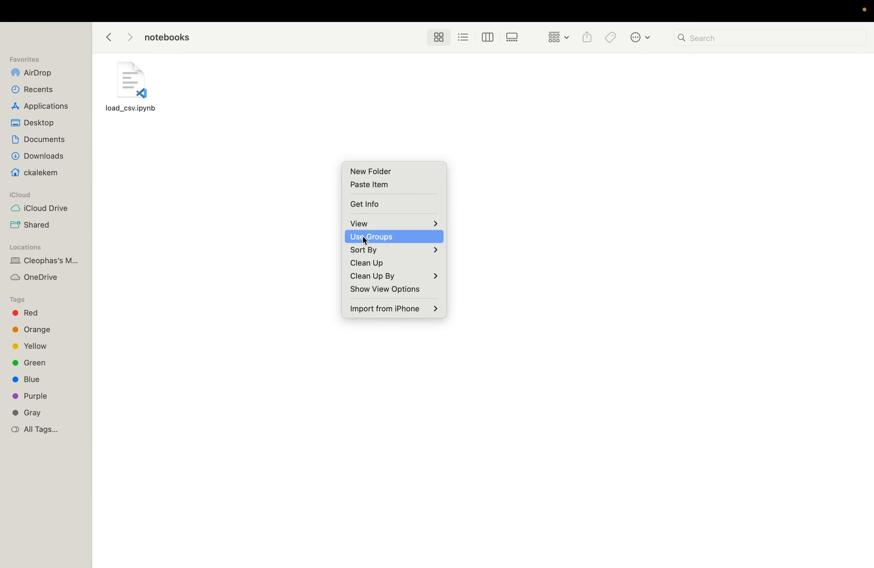
pyautogui.click(366, 173)
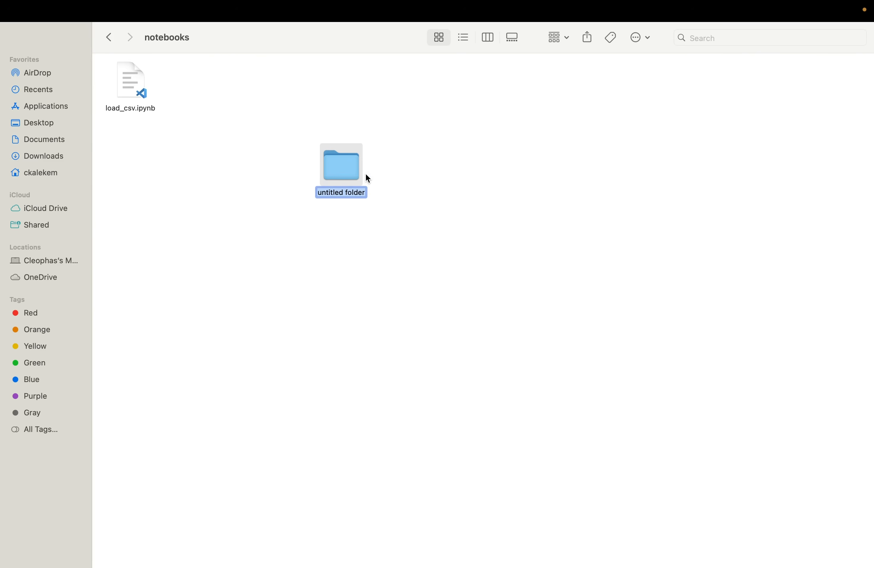
pyautogui.write('data')
pyautogui.press('Return')
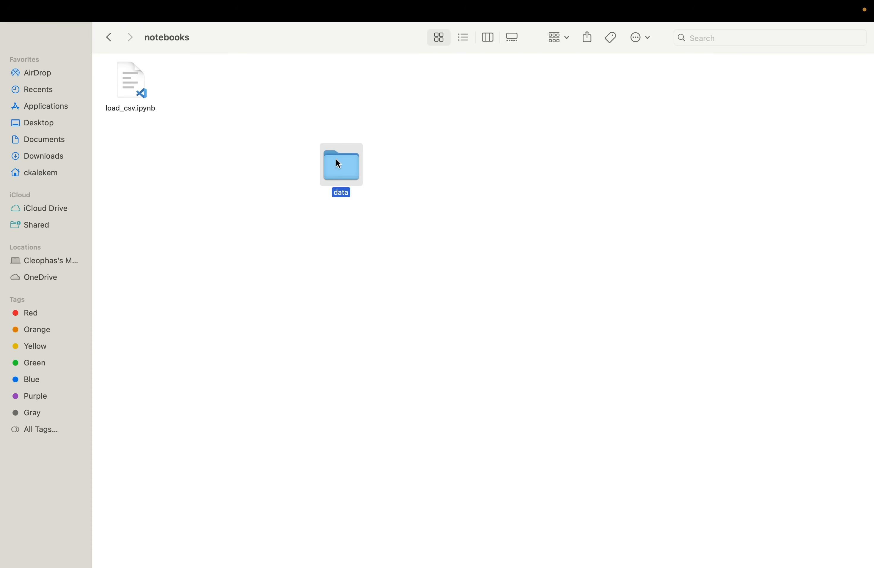
# Place the new data folder beside load_csv.ipynb and paste the copied sales.csv into it.
pyautogui.moveTo(337, 163); pyautogui.dragTo(205, 92)
pyautogui.doubleClick(206, 96)
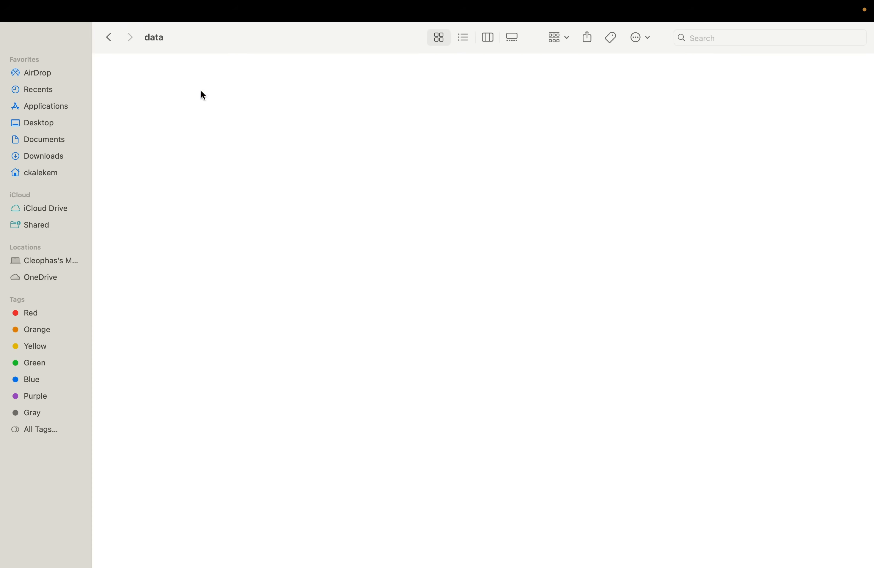
pyautogui.rightClick(295, 127)
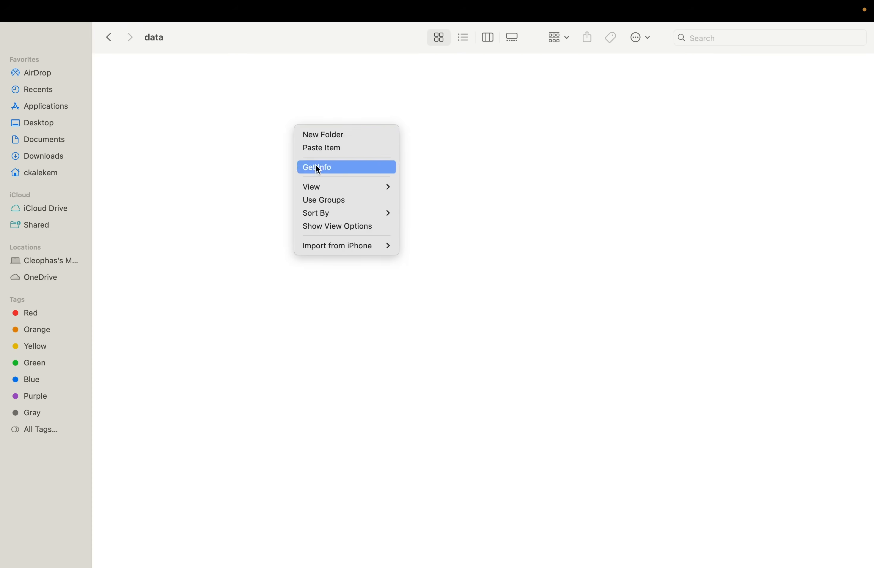
pyautogui.click(324, 147)
# Open sales.csv in Microsoft Excel, fit the CustomerName column to its contents, review the data, and close without saving.
pyautogui.rightClick(132, 77)
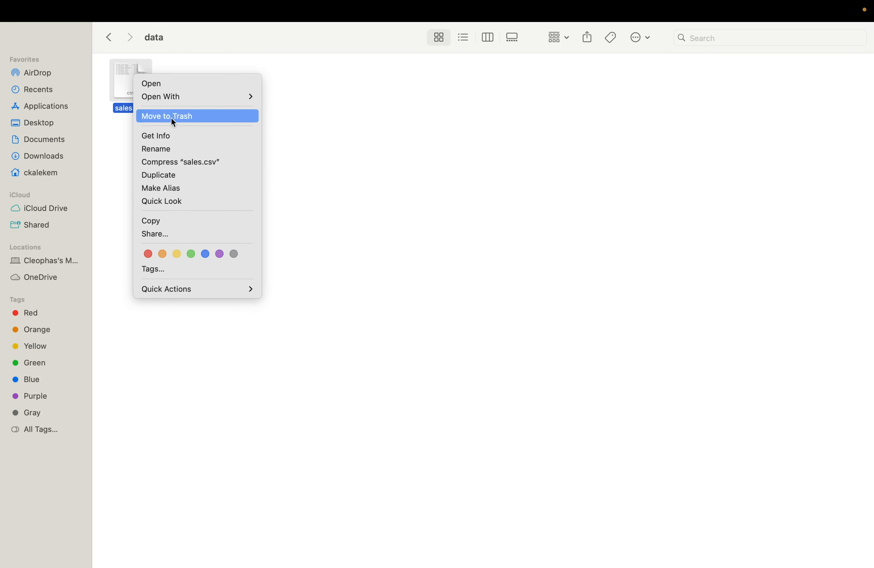
pyautogui.moveTo(231, 97)
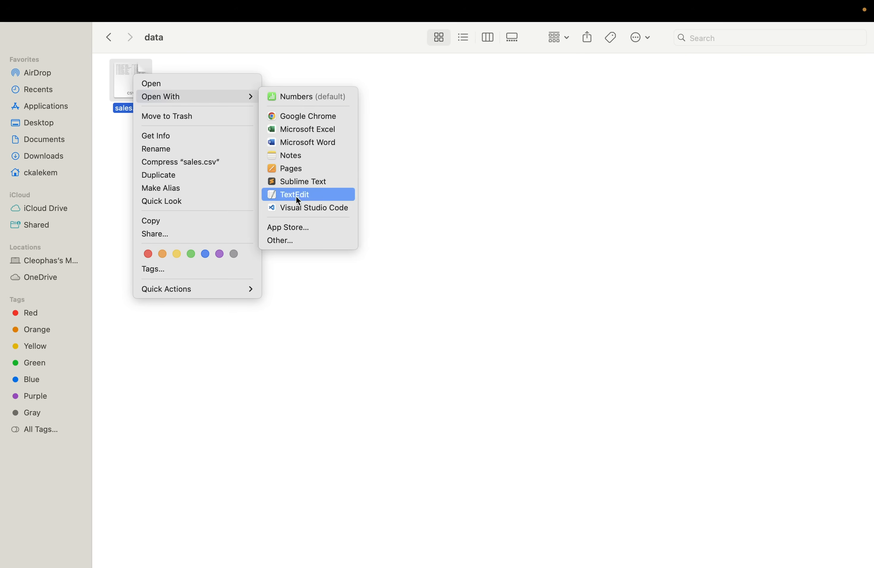
pyautogui.click(300, 127)
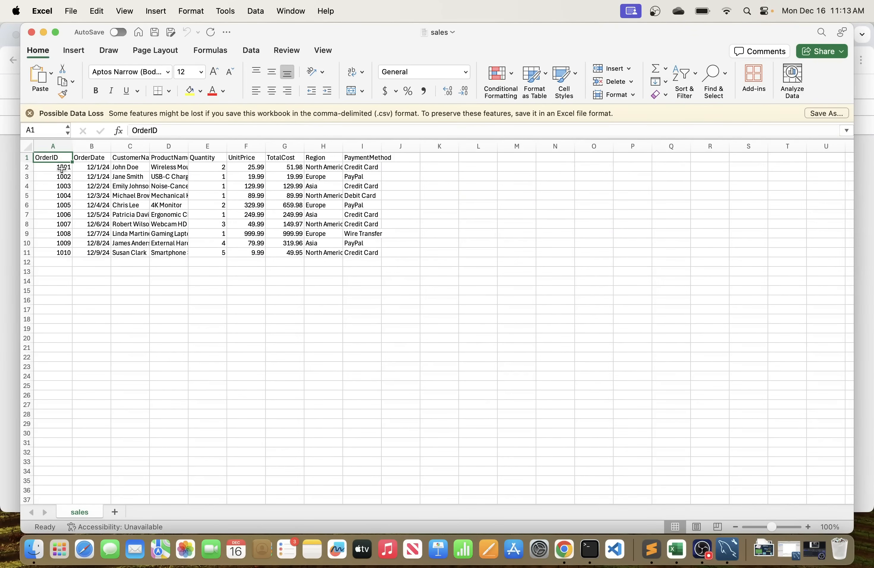
pyautogui.doubleClick(149, 147)
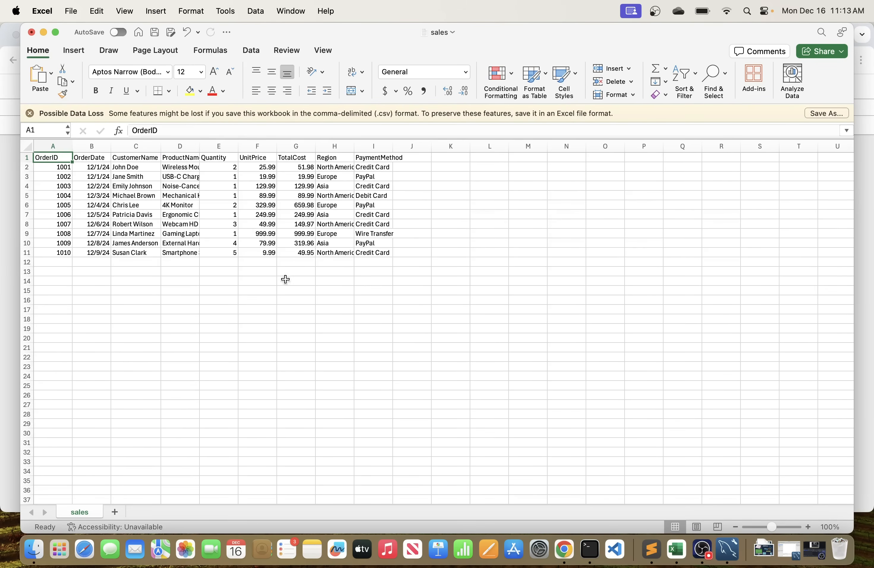
pyautogui.click(32, 33)
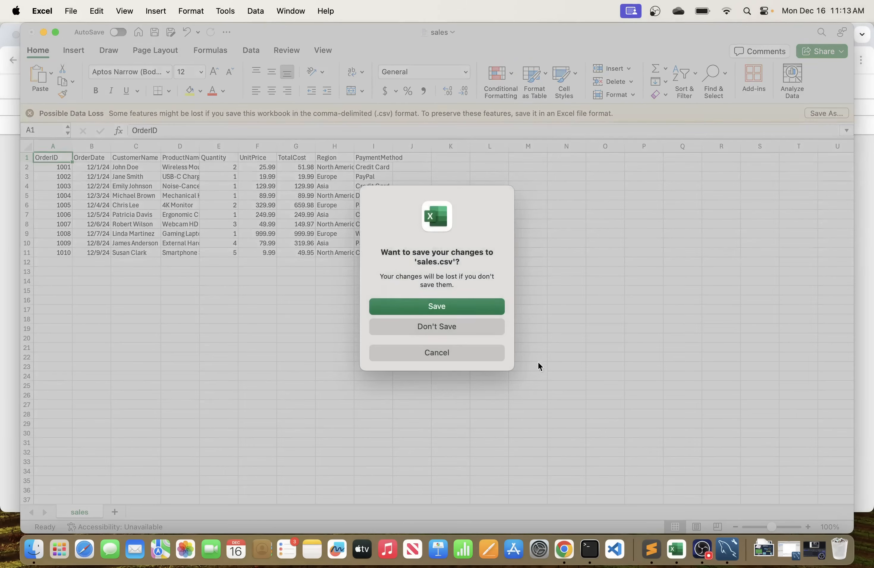
pyautogui.click(454, 327)
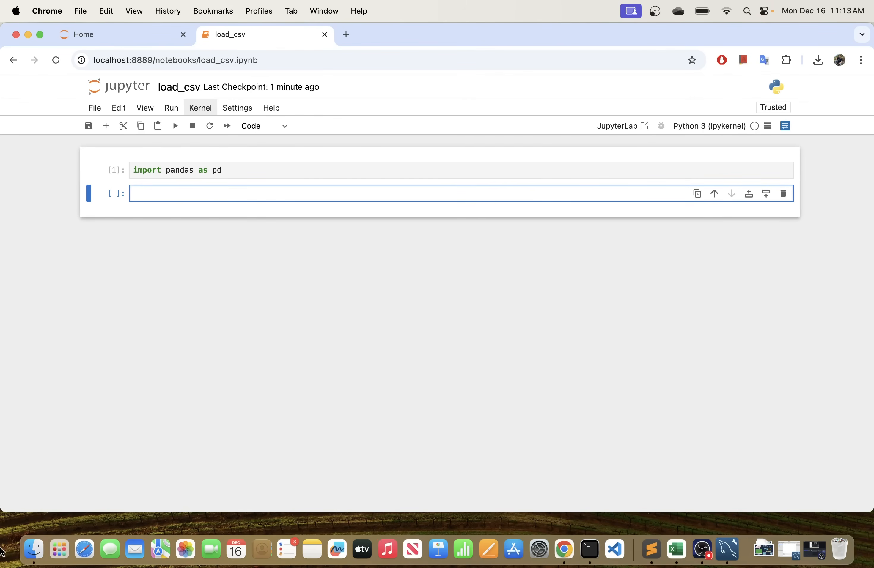
# Review in Finder where the data folder sits within the notebooks folder, and close the Finder window.
pyautogui.click(34, 550)
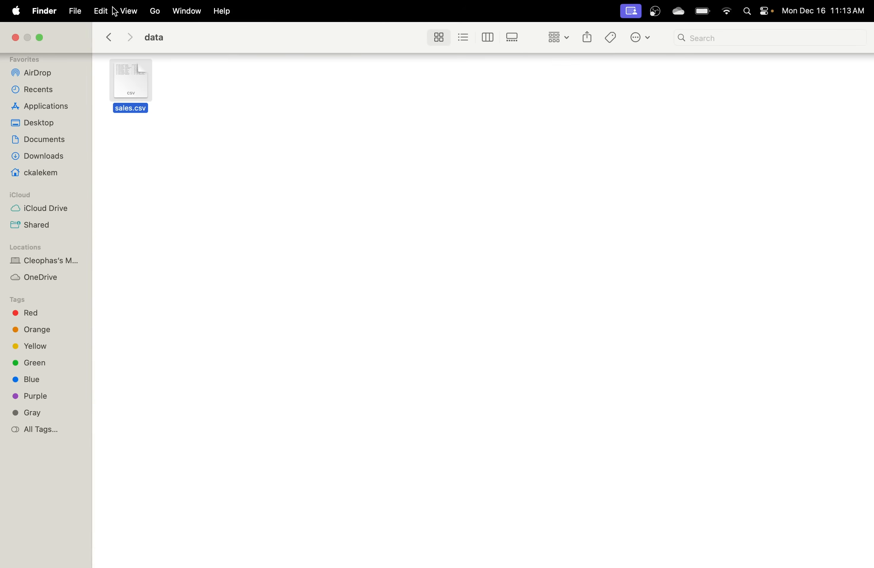
pyautogui.click(110, 38)
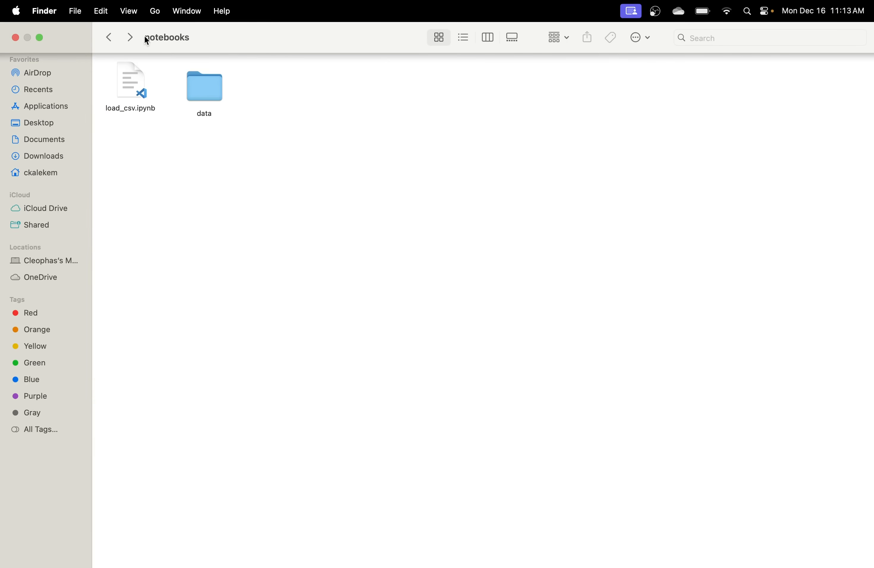
pyautogui.click(110, 38)
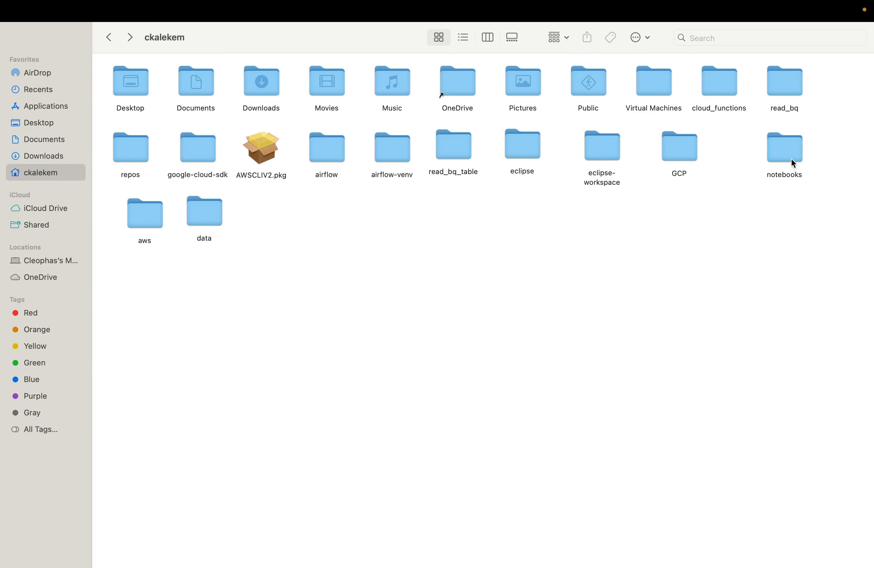
pyautogui.moveTo(794, 164); pyautogui.dragTo(748, 151)
pyautogui.doubleClick(747, 151)
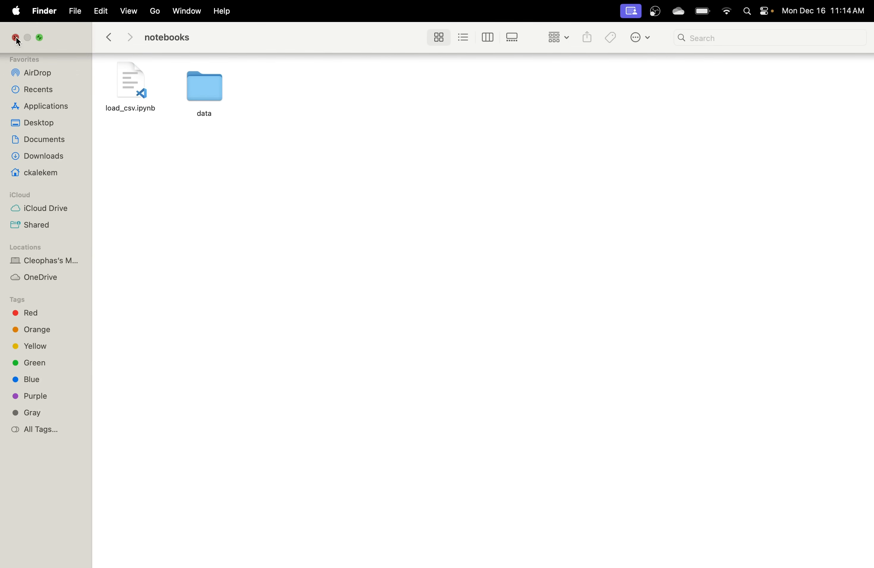
pyautogui.click(16, 38)
# Enlarge the notebook page slightly, enter "df = pd.read_csv('./data/sales.csv')" in the second cell, and run it.
pyautogui.click(256, 193)
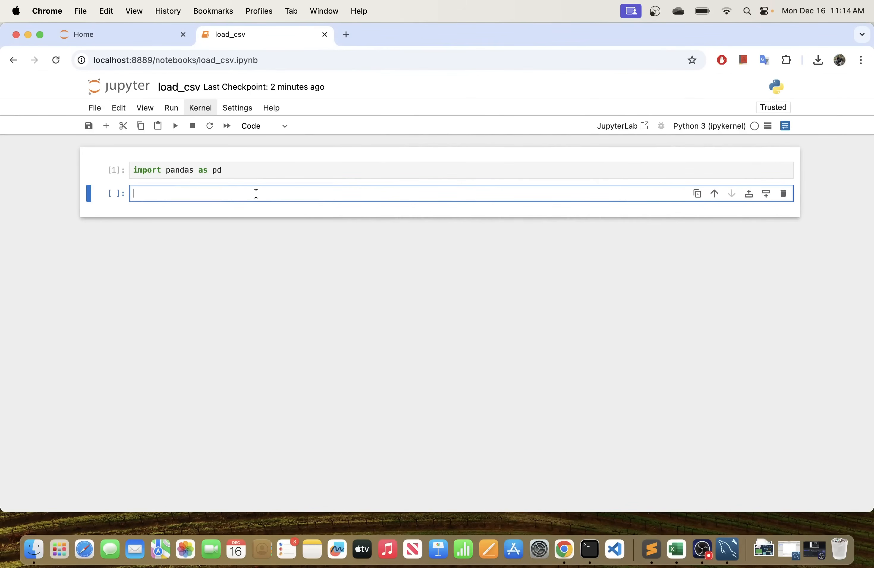
pyautogui.write('df')
pyautogui.press('super+equal')
pyautogui.press('super+equal')
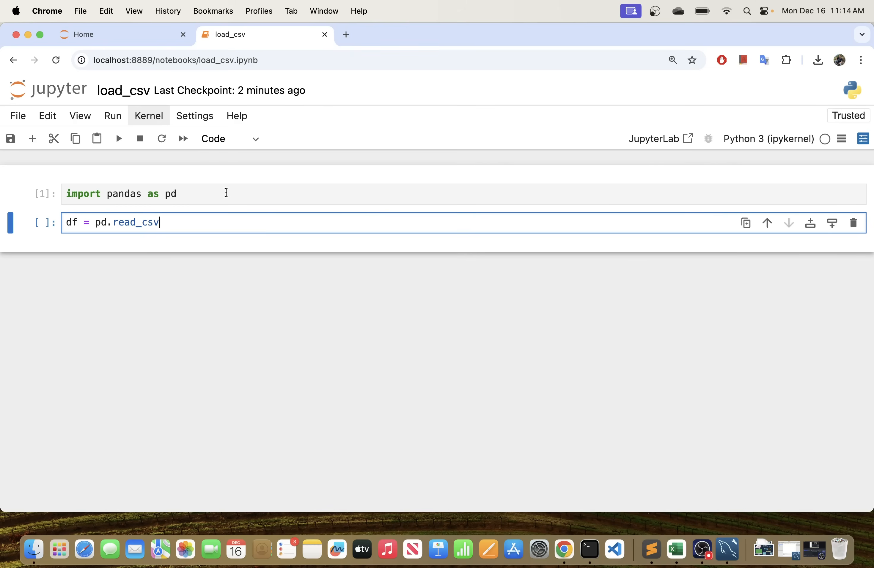
pyautogui.press('super+minus')
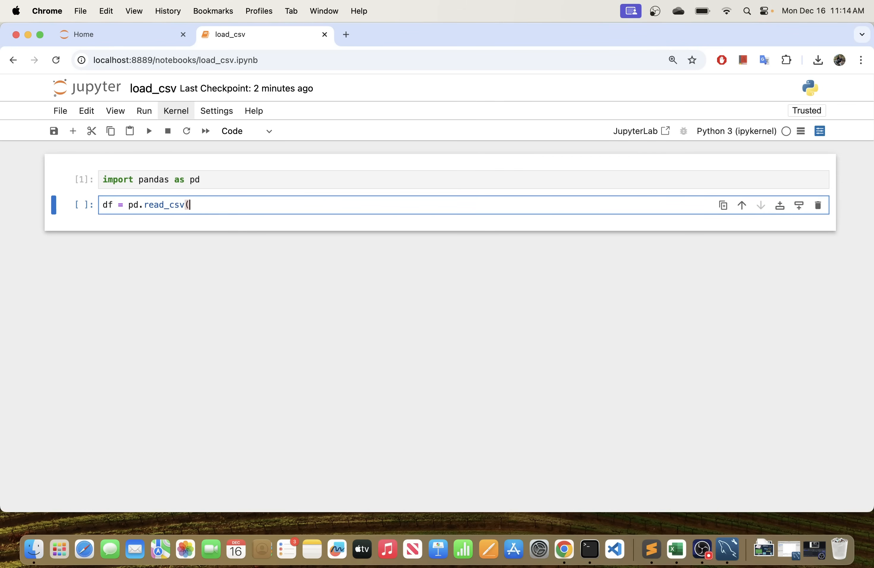
pyautogui.write("'./data/sa")
pyautogui.press('BackSpace')
pyautogui.write('sales')
pyautogui.press('BackSpace')
pyautogui.press('BackSpace')
pyautogui.press('BackSpace')
pyautogui.write("les.csv')")
pyautogui.press('BackSpace')
pyautogui.write(')')
pyautogui.hotkey('shift', 'Return')
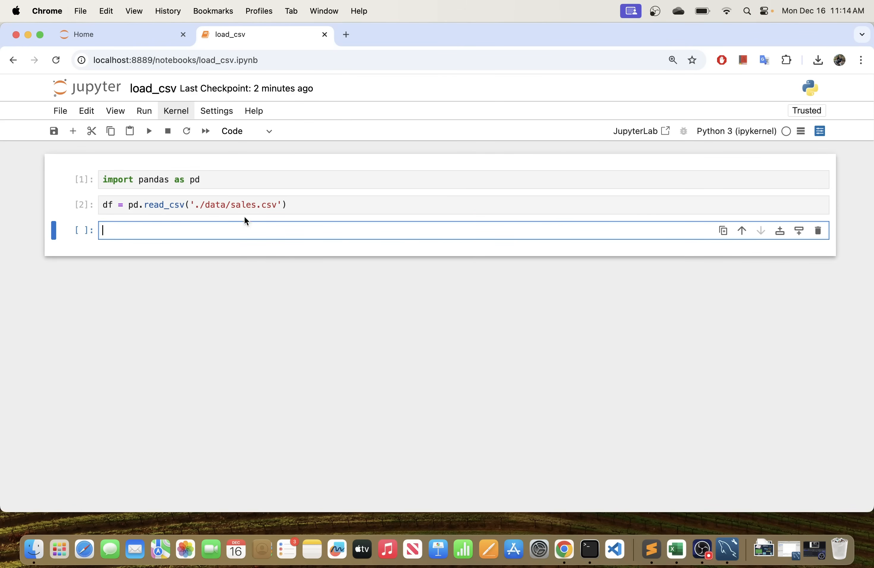
# Preview the DataFrame by running df.head() in a new cell, and rerun that cell as df.head(10).
pyautogui.write('df.head()')
pyautogui.hotkey('shift', 'Return')
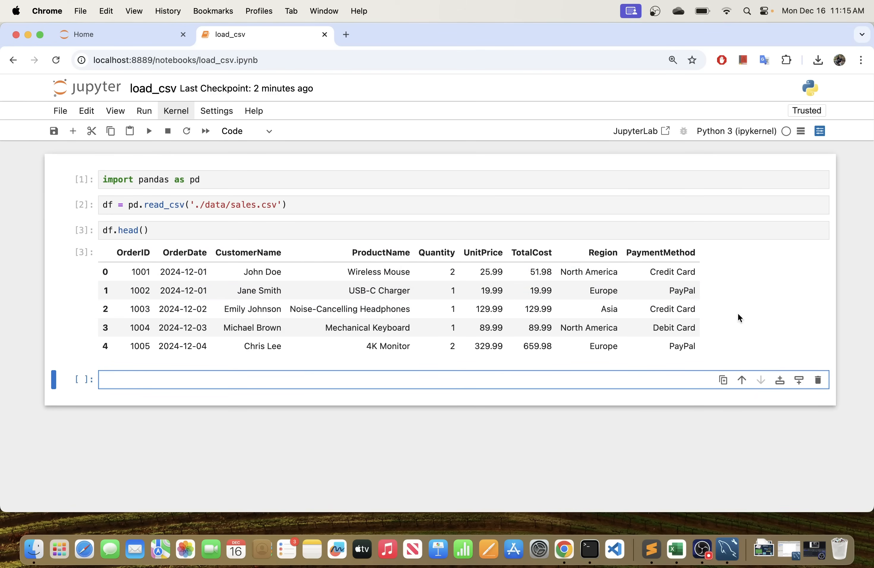
pyautogui.click(146, 235)
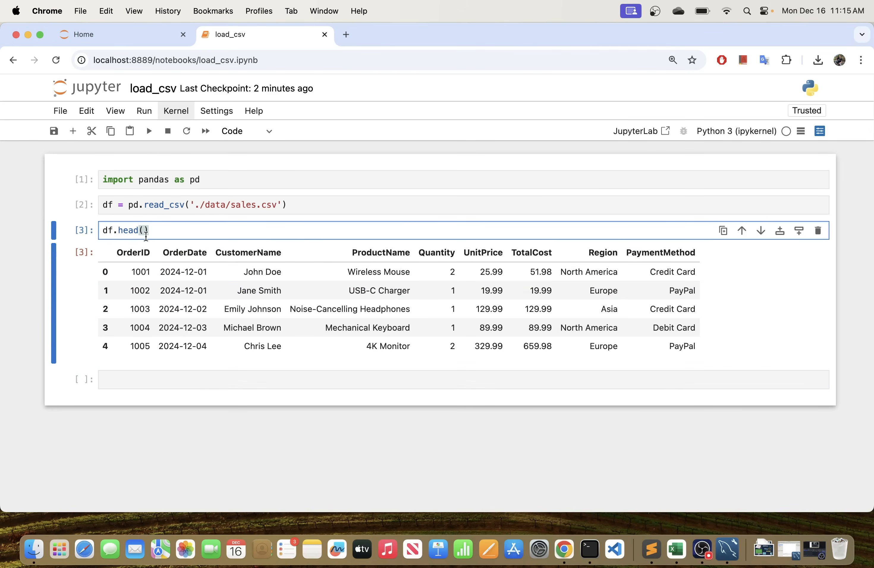
pyautogui.write('10')
pyautogui.hotkey('shift', 'Return')
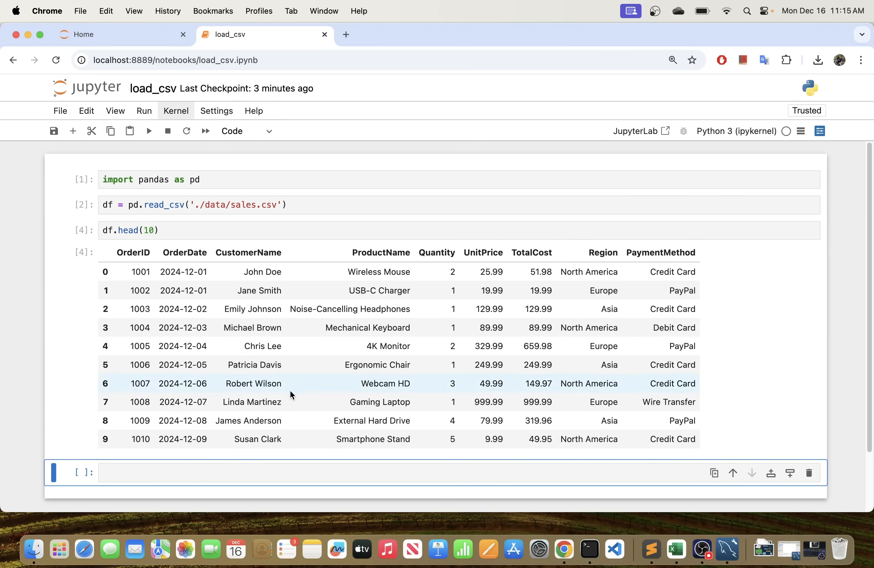
pyautogui.scroll(-3, 291, 399)
pyautogui.scroll(3, 254, 325)
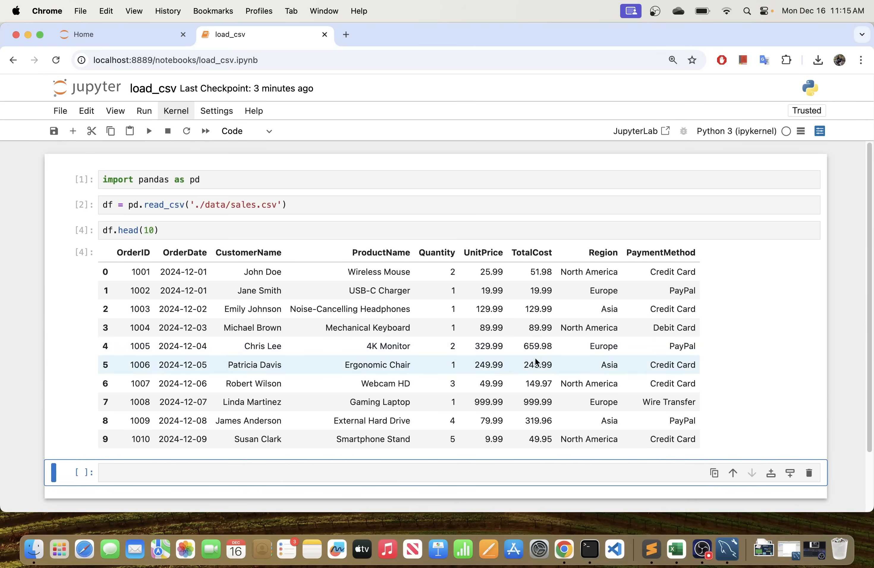
# Filter the DataFrame for quantities above 2 by running df[df['Quantity'] > 2] in the empty cell.
pyautogui.scroll(-3, 276, 382)
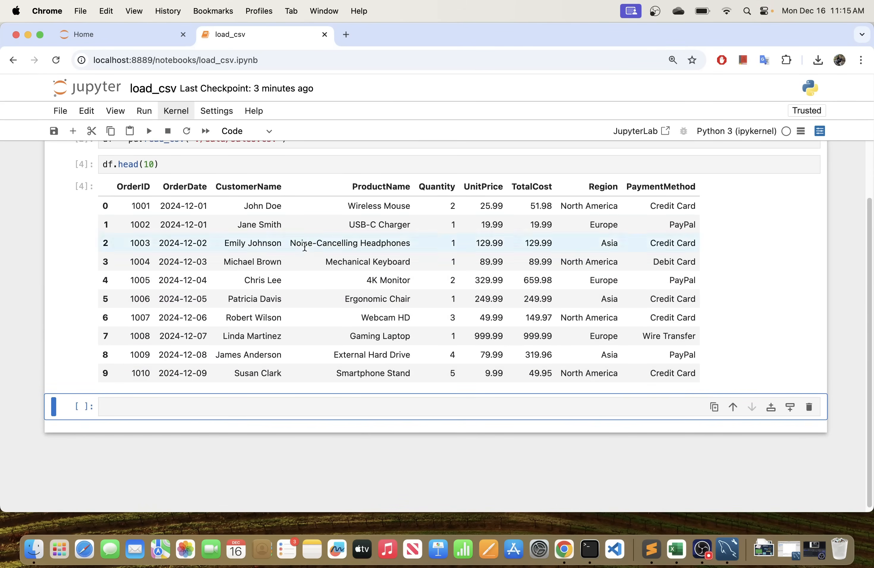
pyautogui.click(266, 407)
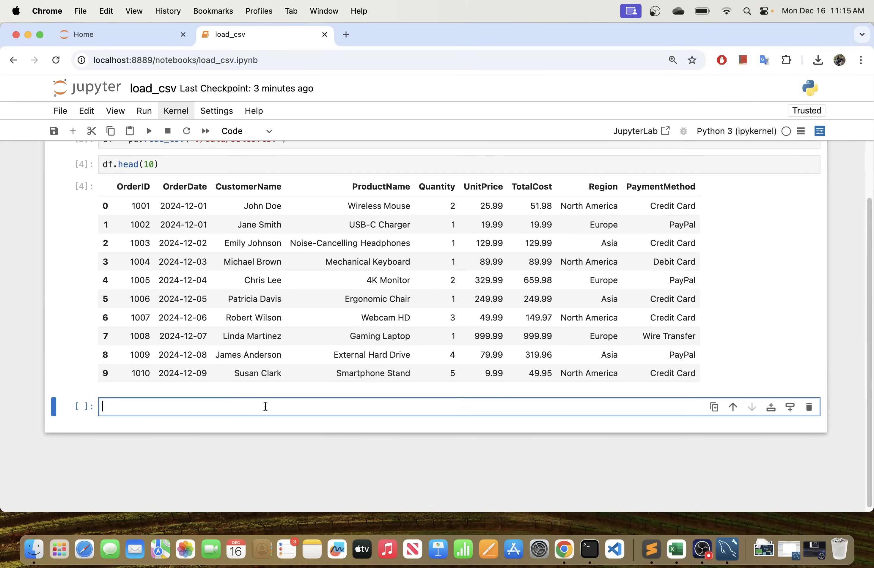
pyautogui.write('df[')
pyautogui.write('df')
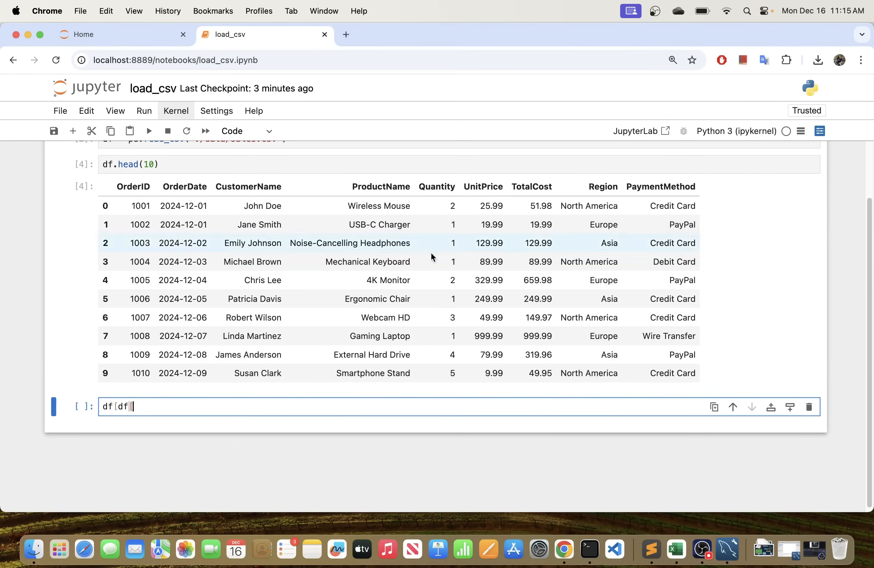
pyautogui.write("Quantity'")
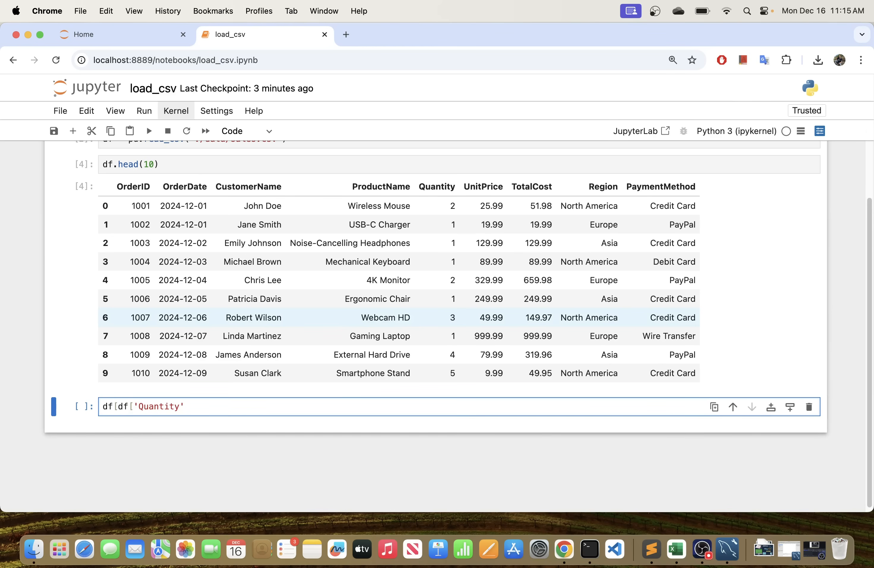
pyautogui.write('] > 2]')
pyautogui.hotkey('shift', 'Return')
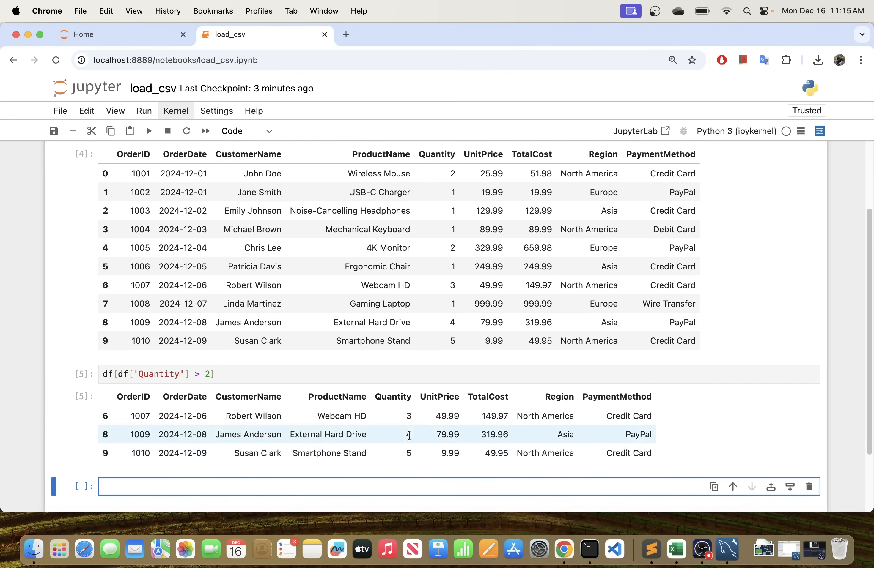
# Review the notebook from the pandas import to the filter cell, comparing the filtered rows with the df.head(10) table.
pyautogui.scroll(-3, 410, 430)
pyautogui.scroll(5, 406, 425)
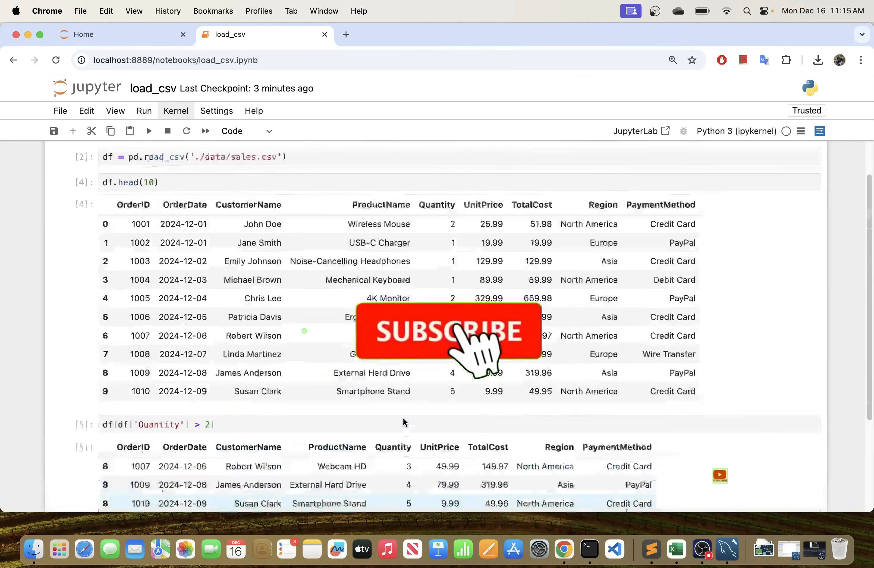
pyautogui.scroll(-5, 399, 416)
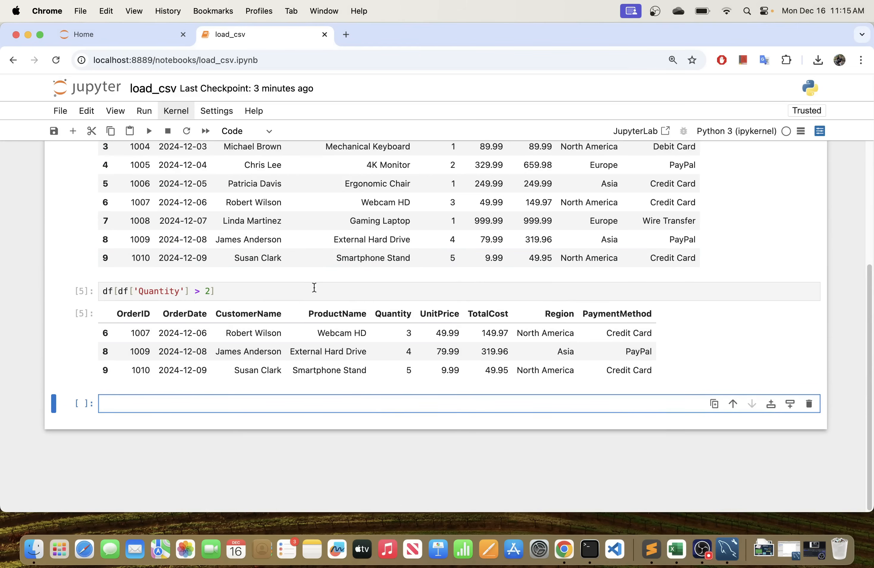
pyautogui.scroll(4, 387, 332)
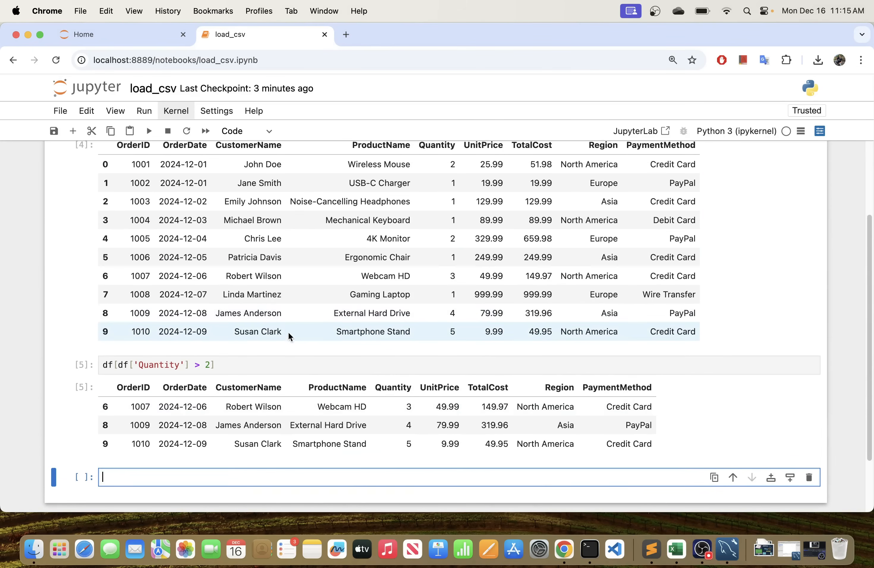
pyautogui.scroll(1, 289, 335)
pyautogui.scroll(2, 290, 345)
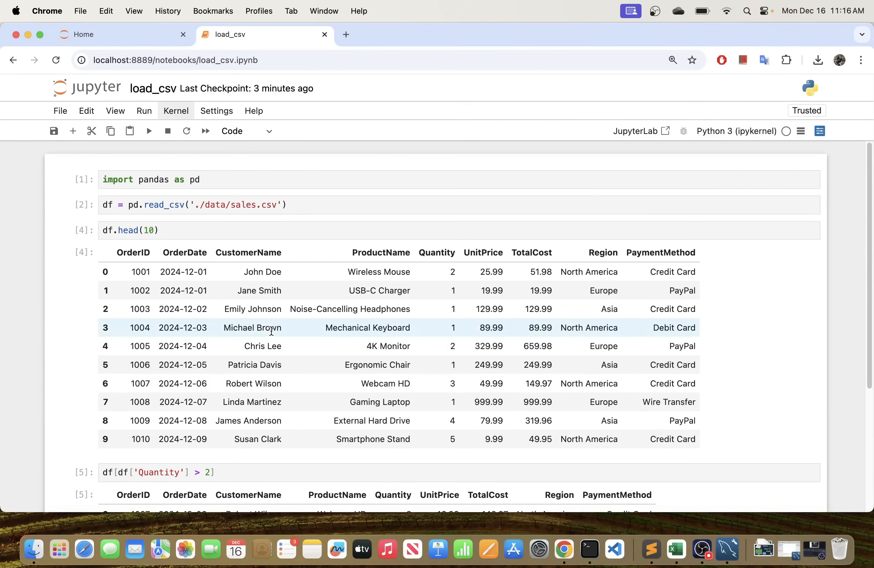
pyautogui.scroll(-5, 318, 369)
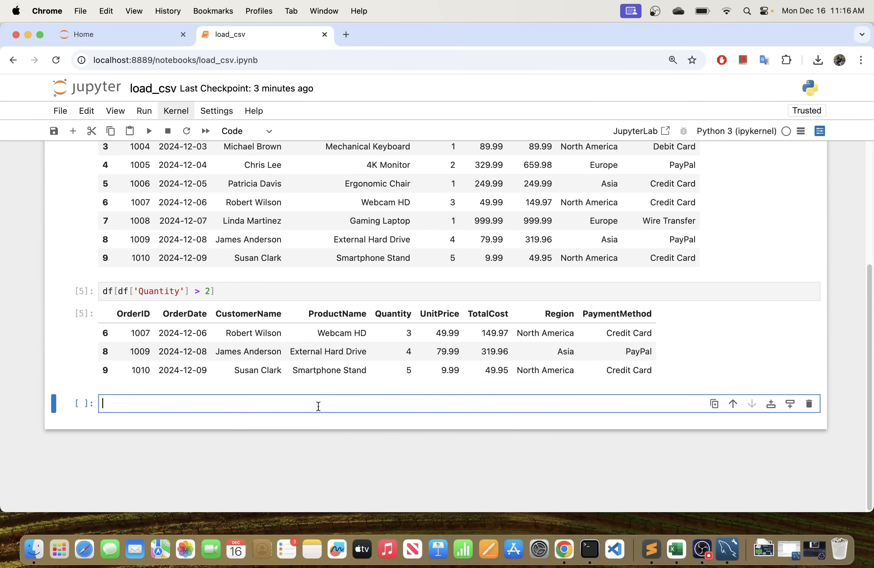
pyautogui.scroll(5, 389, 312)
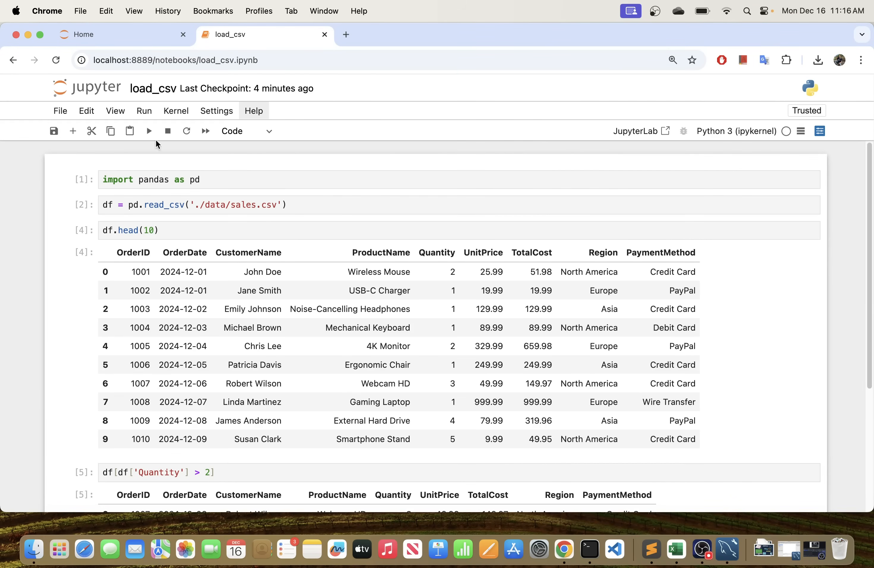
# Shut down the load_csv notebook's kernel and reload the Jupyter Home file list.
pyautogui.click(173, 113)
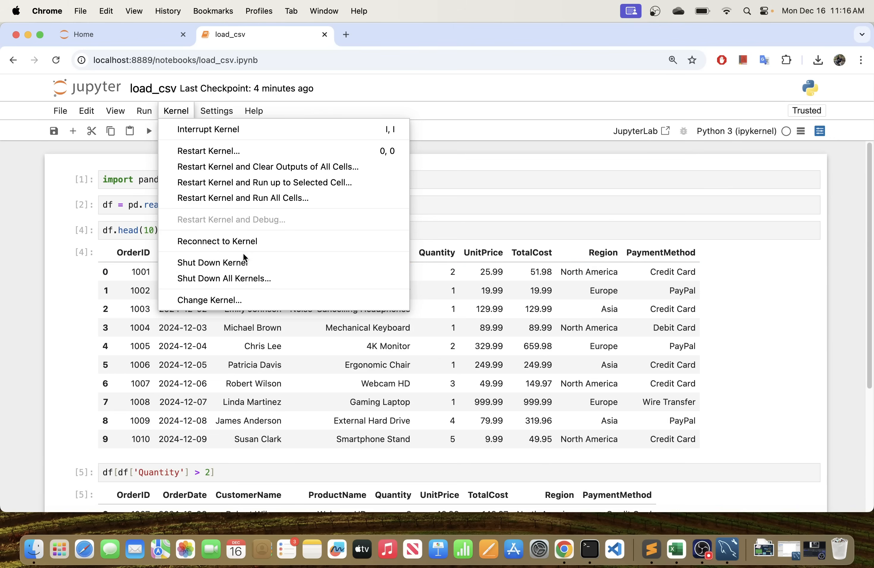
pyautogui.click(233, 265)
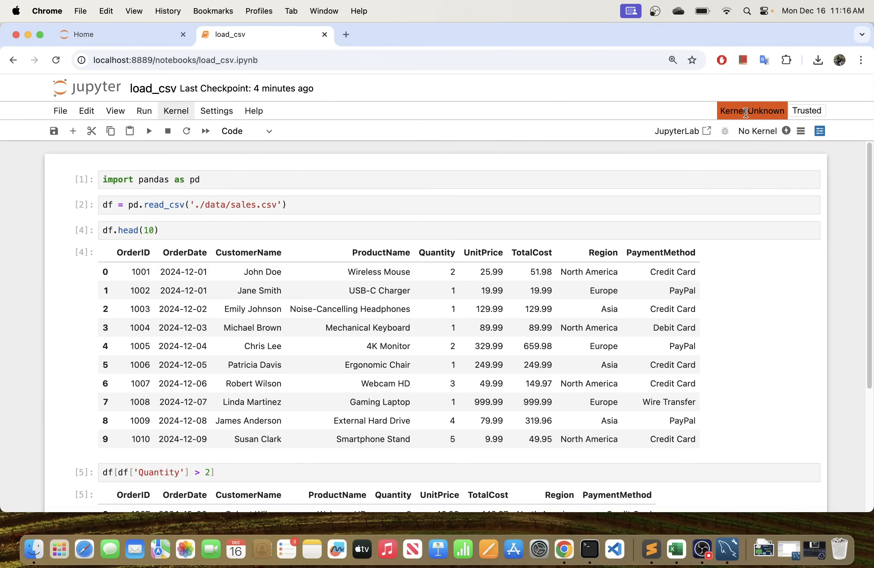
pyautogui.click(131, 43)
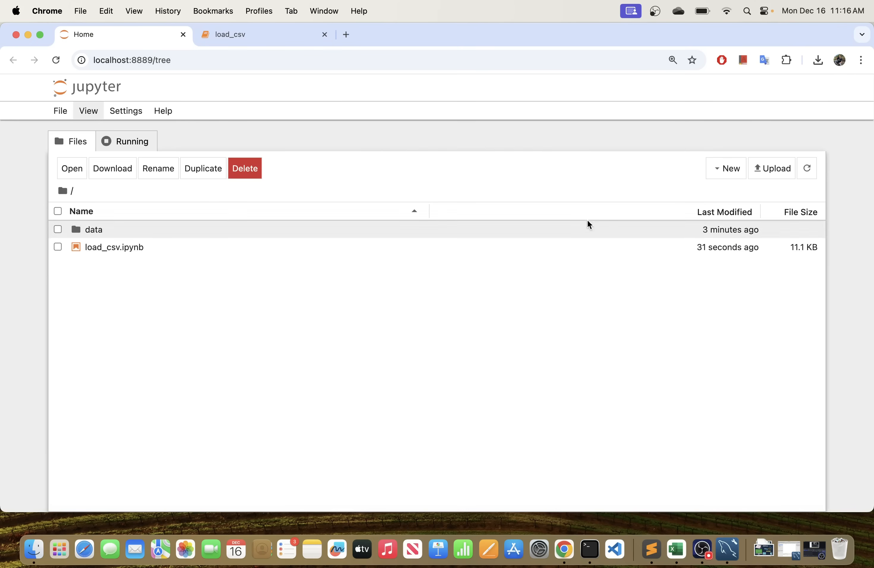
pyautogui.click(55, 61)
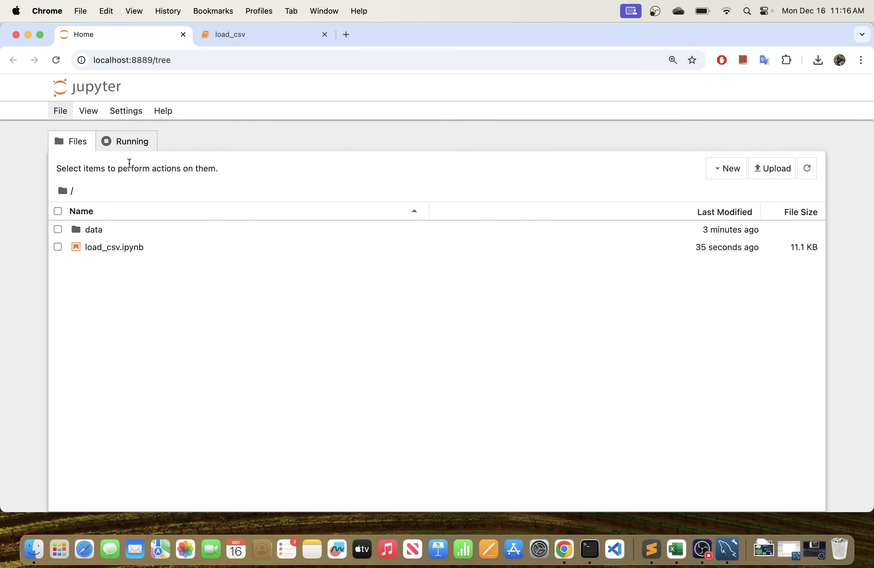
# Reopen load_csv.ipynb from the Jupyter file list, close the duplicate notebook tab, and reload the Home page to check its running status.
pyautogui.click(251, 35)
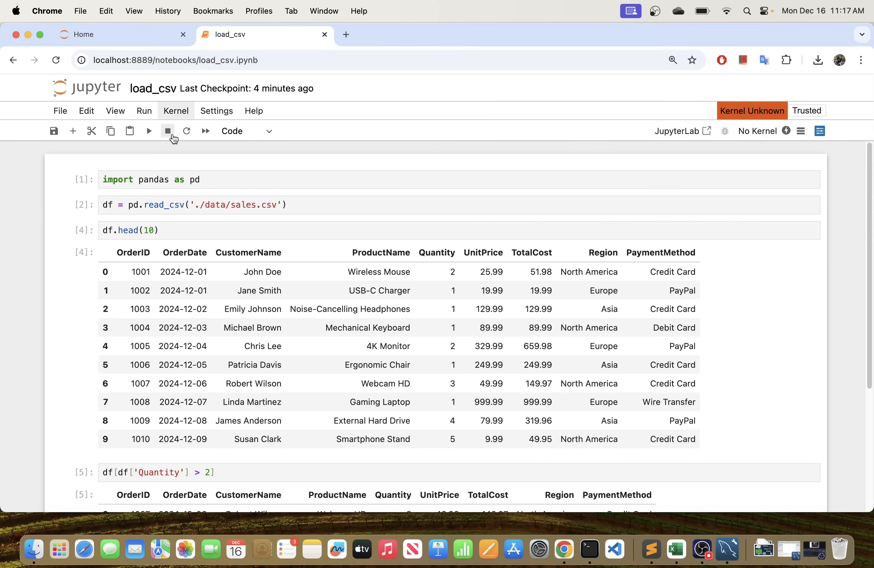
pyautogui.click(165, 35)
pyautogui.doubleClick(107, 245)
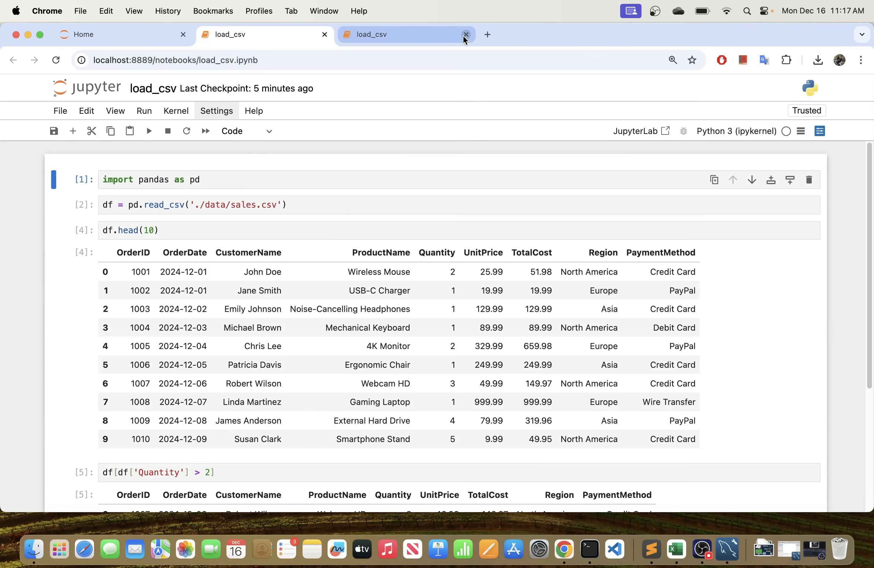
pyautogui.click(467, 35)
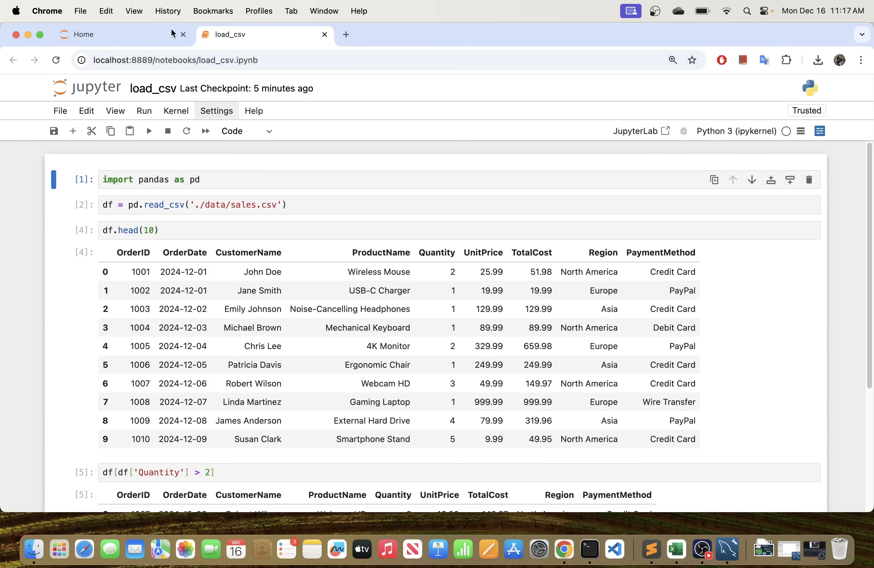
pyautogui.click(160, 36)
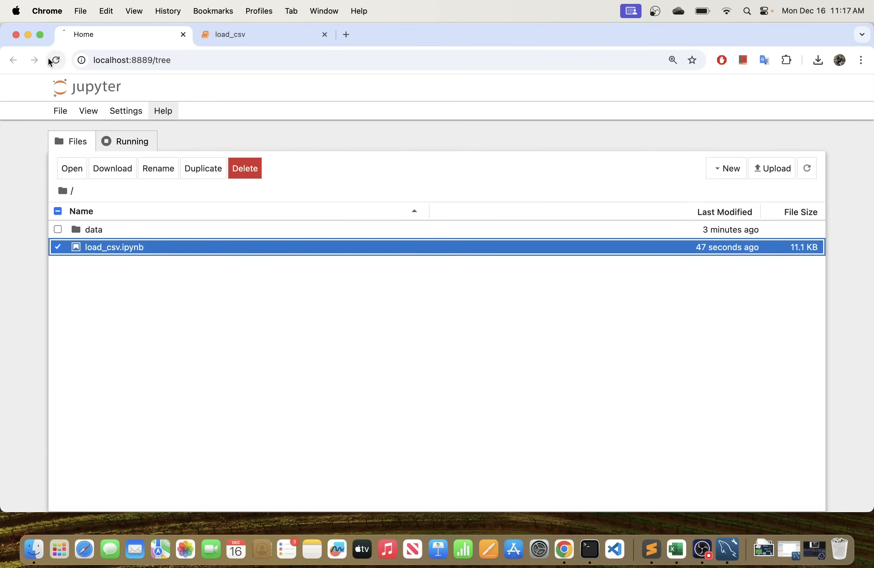
pyautogui.click(56, 60)
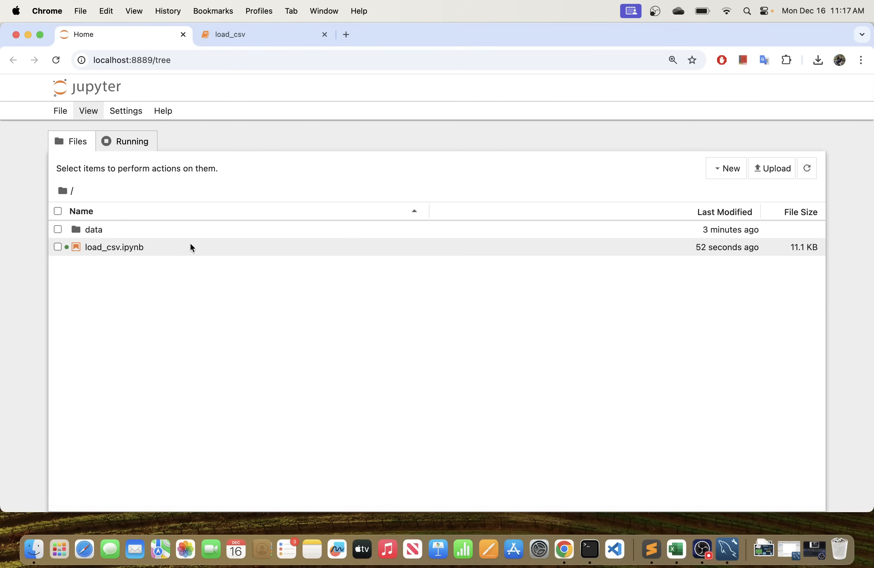
# Shut down the reopened load_csv notebook's kernel and reload the file list to check that it is no longer running.
pyautogui.click(257, 38)
pyautogui.click(173, 114)
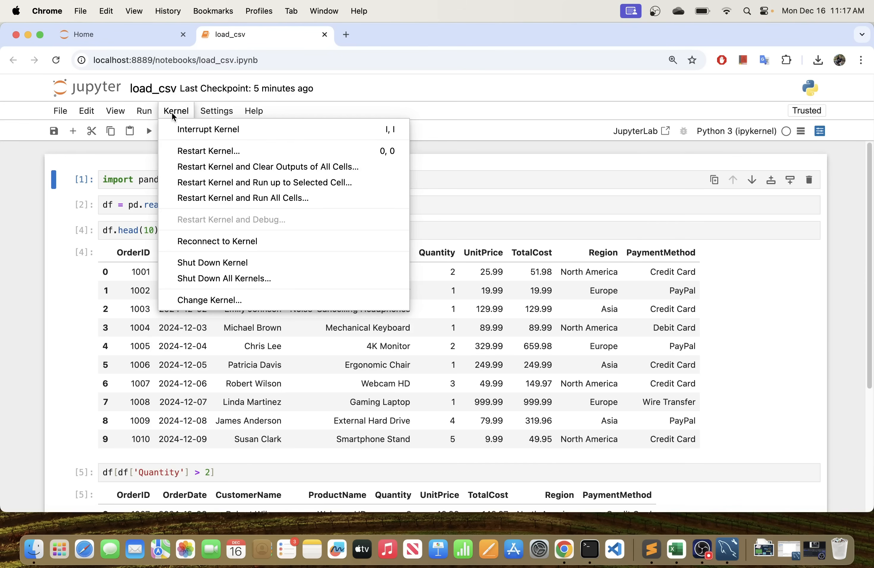
pyautogui.click(212, 264)
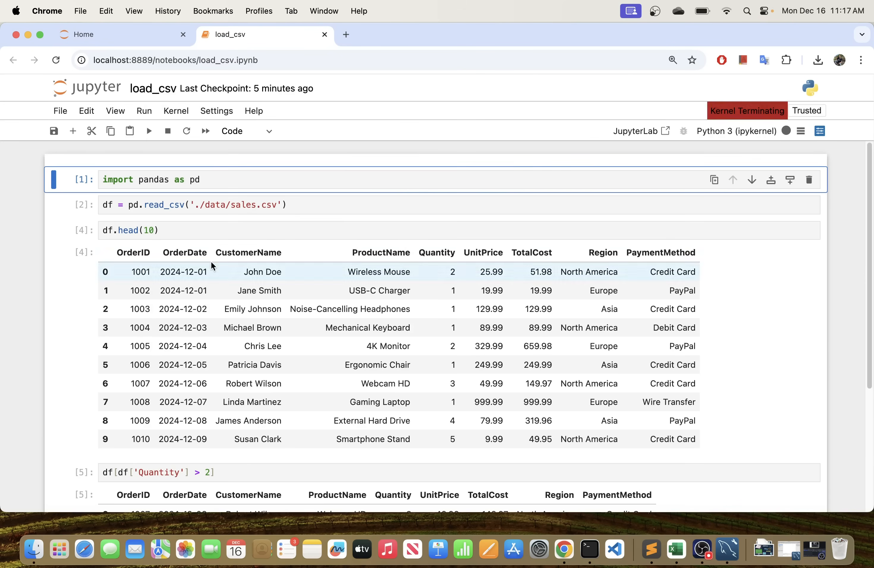
pyautogui.click(107, 35)
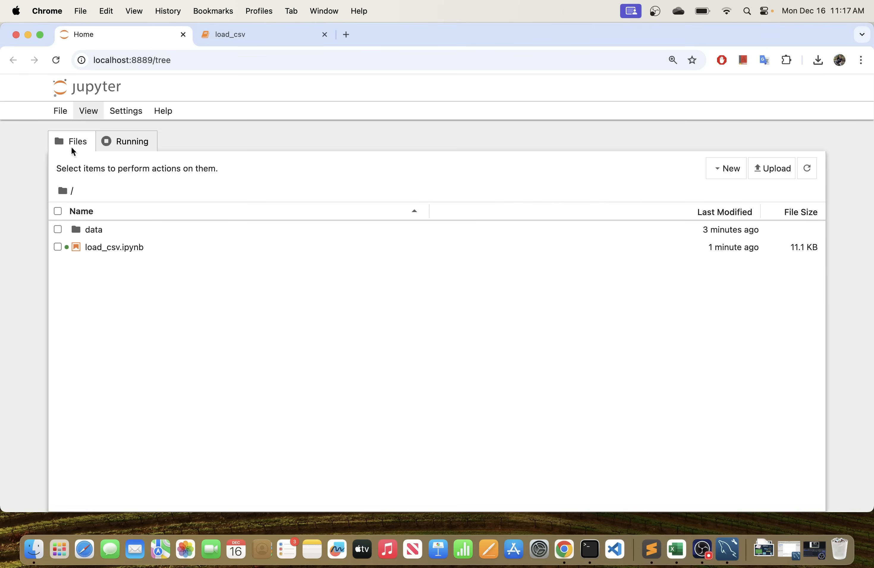
pyautogui.click(56, 60)
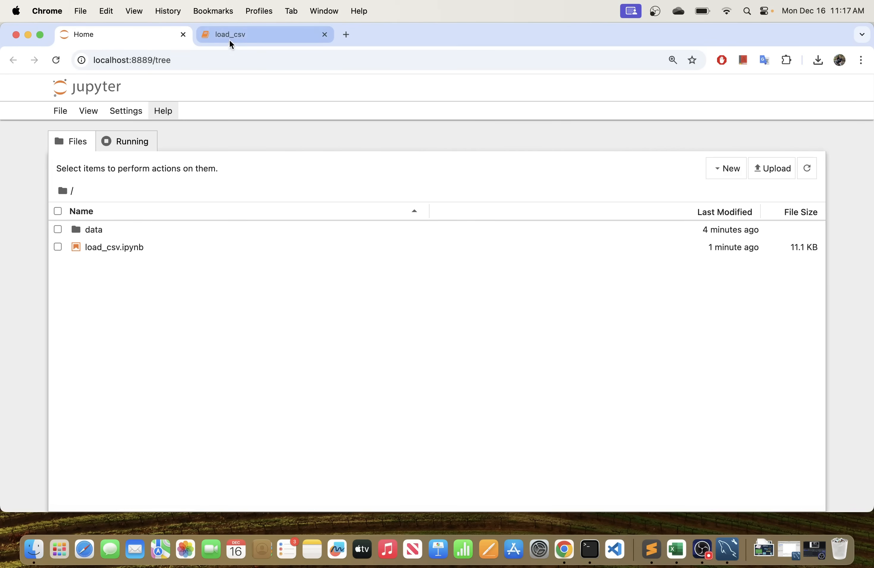
# Switch to Terminal, stop the Jupyter server, answer the shutdown confirmation with y, and clear the terminal output.
pyautogui.click(590, 550)
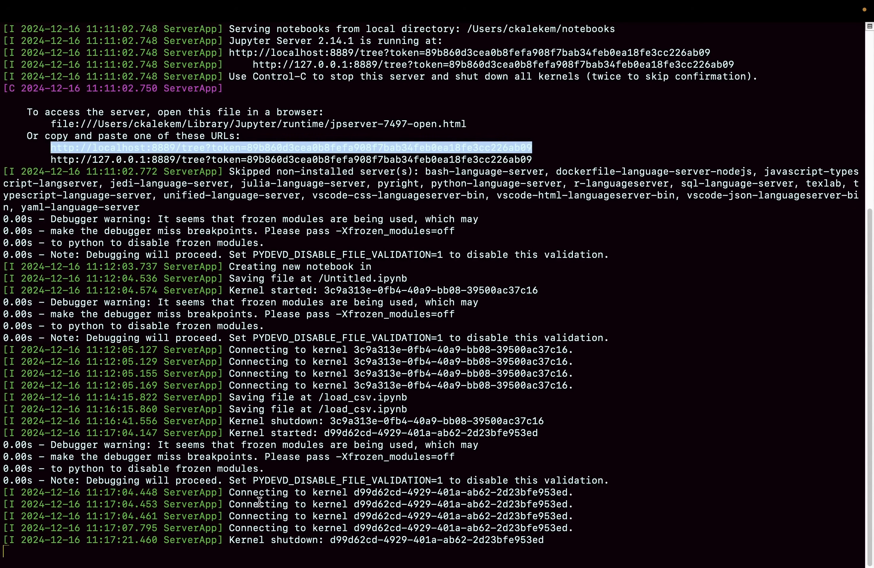
pyautogui.hotkey('ctrl', 'c')
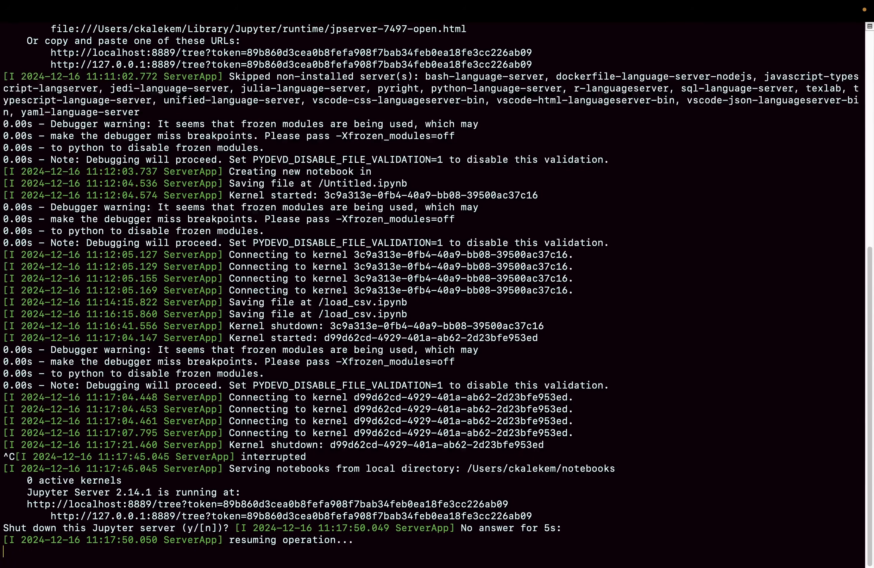
pyautogui.hotkey('ctrl', 'c')
pyautogui.write('y')
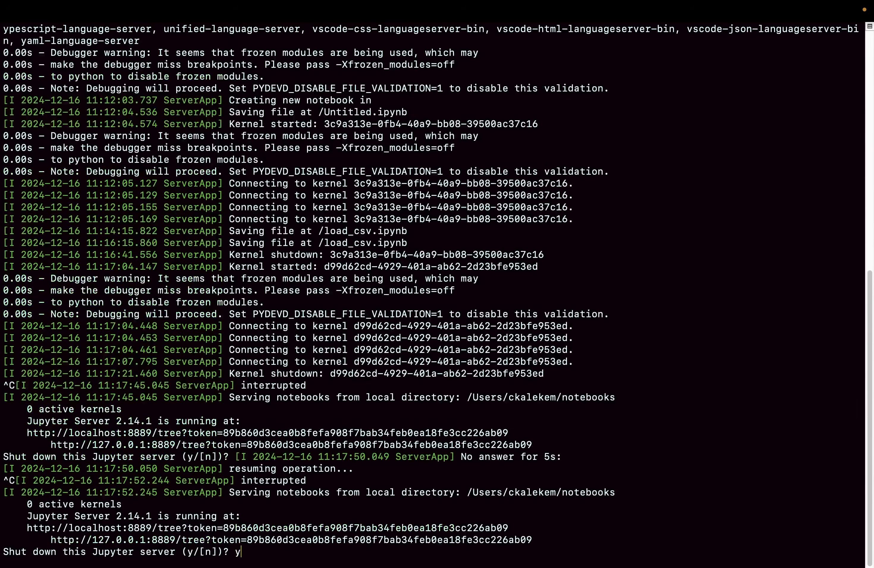
pyautogui.press('Return')
pyautogui.write('cle')
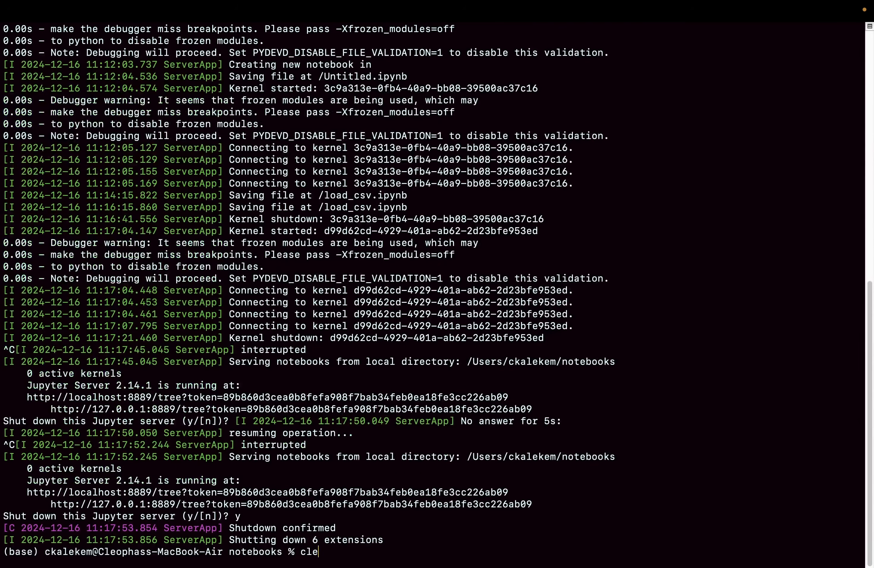
pyautogui.write('ar')
pyautogui.press('Return')
# Switch back to Chrome, reload the Jupyter Home page, and close both the Home and load_csv tabs.
pyautogui.press('super+Tab')
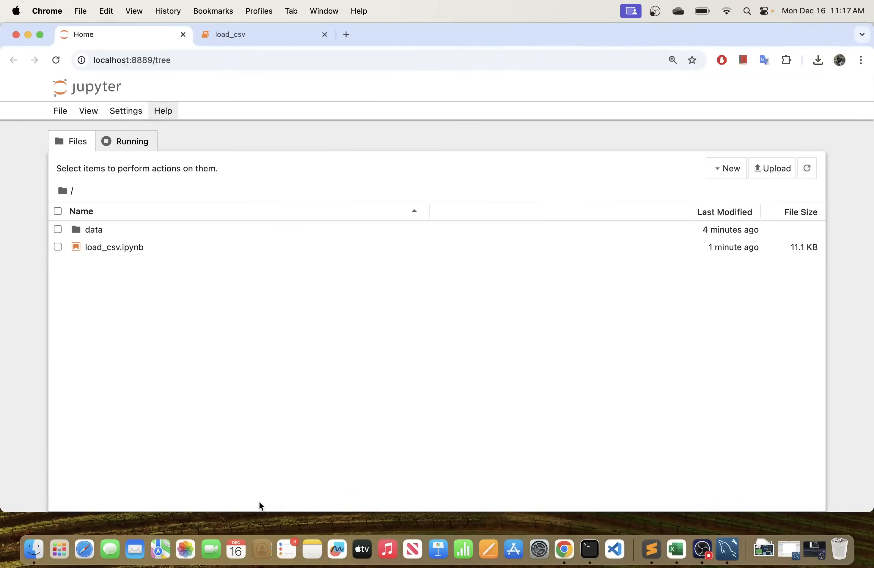
pyautogui.click(57, 59)
pyautogui.click(183, 35)
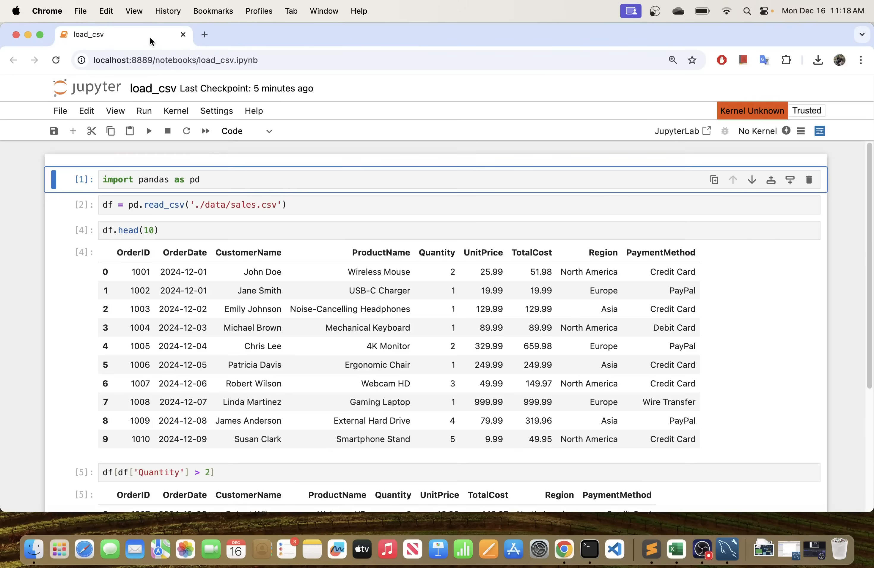
pyautogui.click(183, 35)
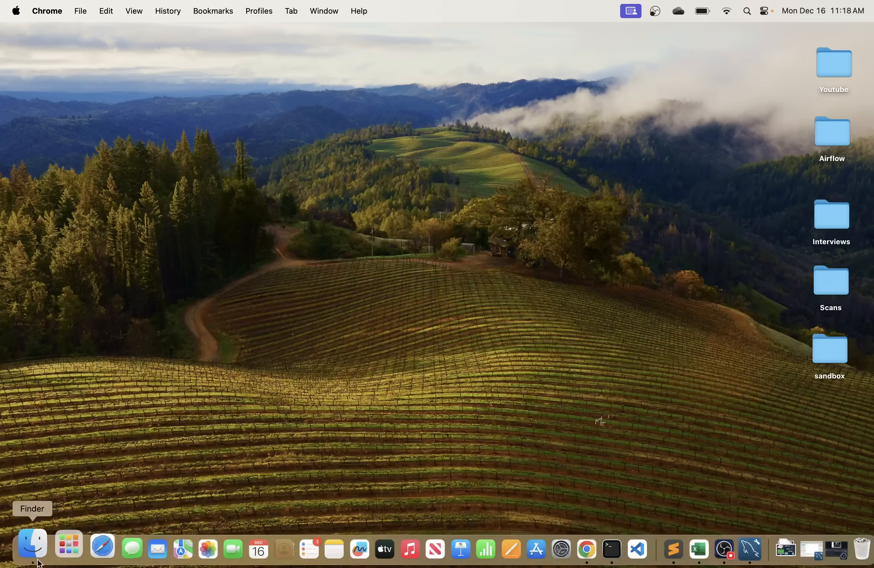
# Launch Anaconda-Navigator, dismiss its update offer, and browse the available applications on its Home page.
pyautogui.click(59, 550)
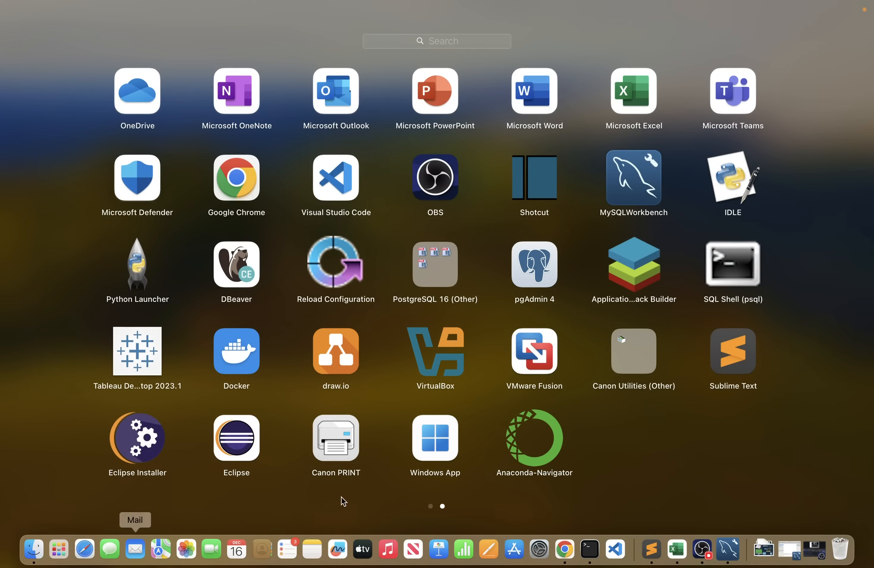
pyautogui.click(540, 446)
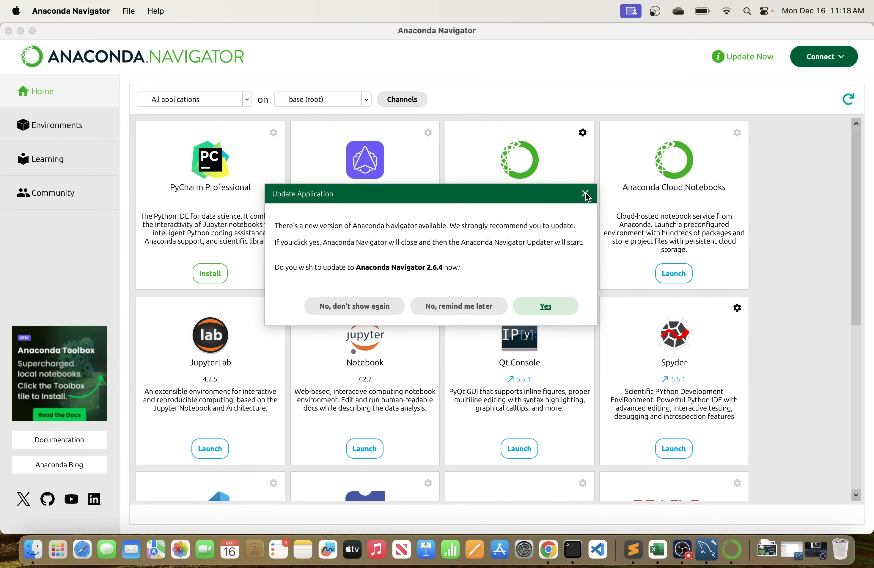
pyautogui.click(585, 195)
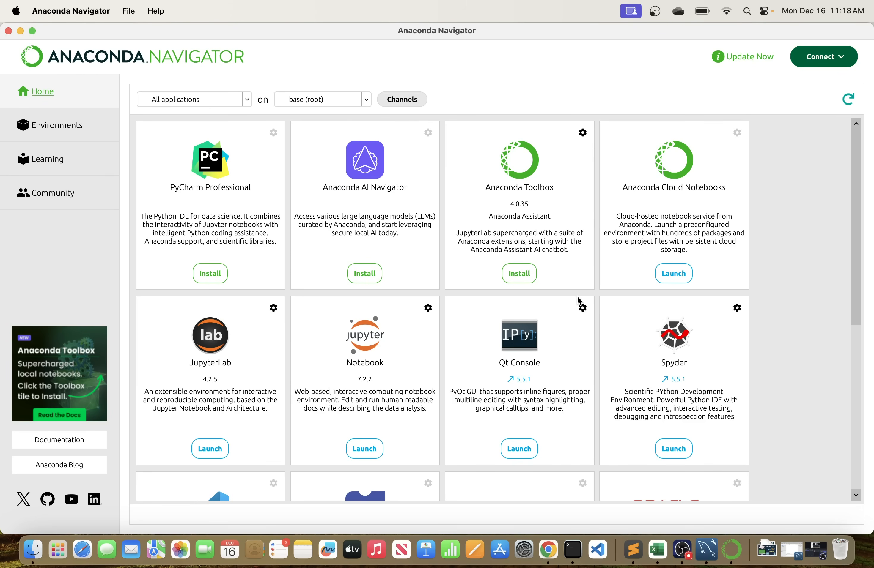
pyautogui.scroll(-5, 578, 300)
pyautogui.scroll(5, 579, 300)
pyautogui.scroll(-5, 579, 299)
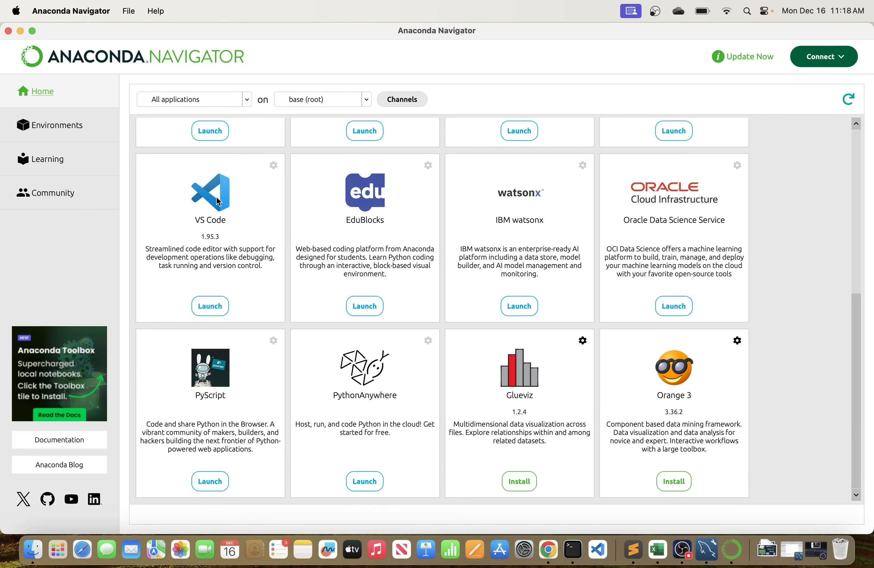
# Examine the application tiles offered on Anaconda Navigator's Home page, from PyCharm Professional through Orange 3.
pyautogui.scroll(10, 355, 256)
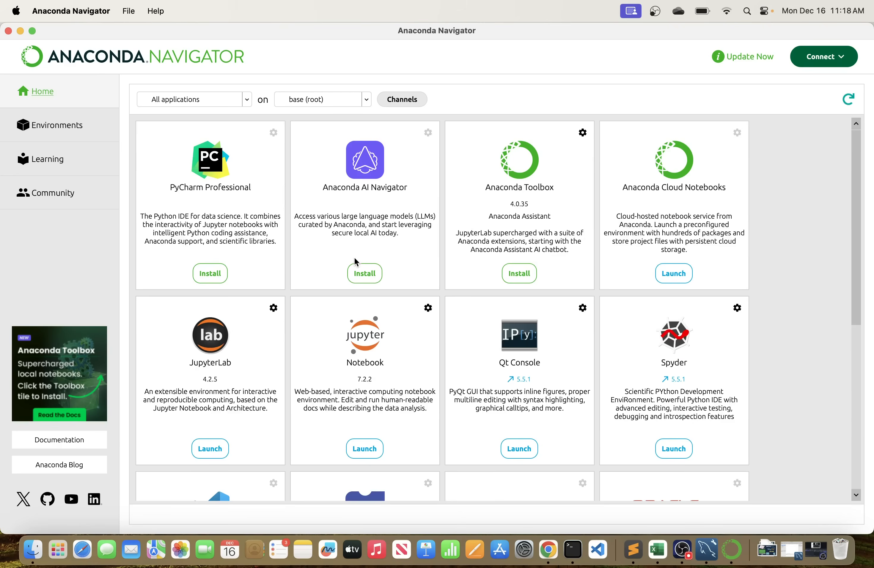
pyautogui.scroll(-10, 355, 258)
pyautogui.scroll(10, 354, 259)
pyautogui.scroll(-10, 353, 258)
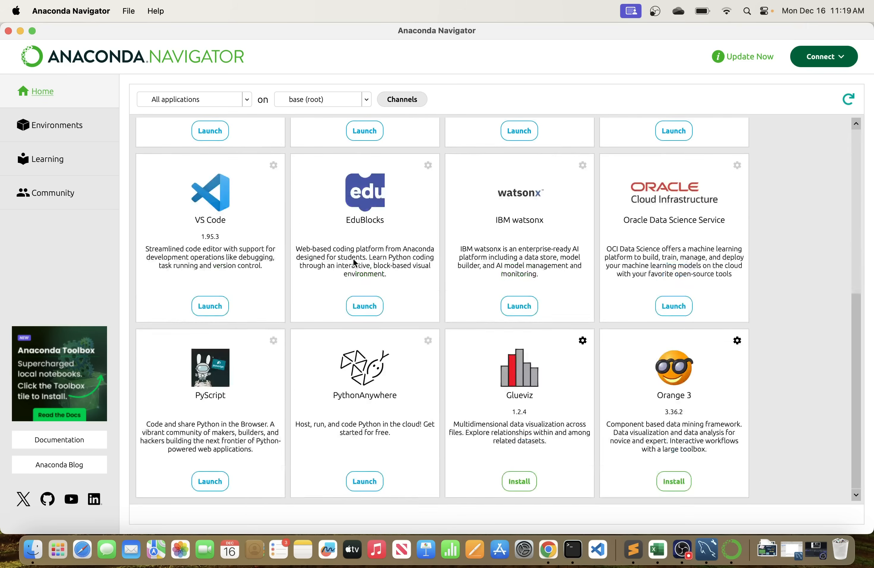
pyautogui.scroll(10, 353, 258)
pyautogui.scroll(-10, 353, 258)
pyautogui.scroll(10, 421, 284)
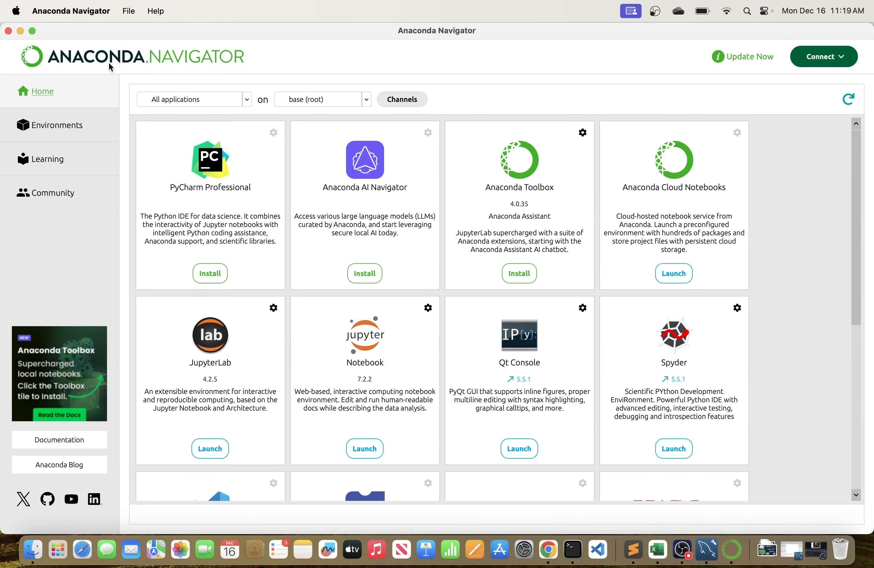
pyautogui.scroll(-10, 338, 309)
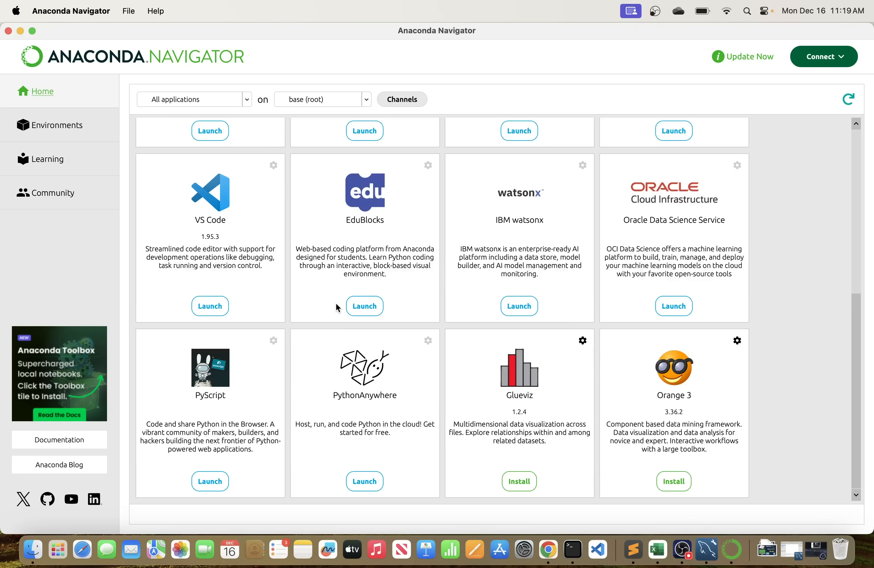
pyautogui.scroll(10, 338, 307)
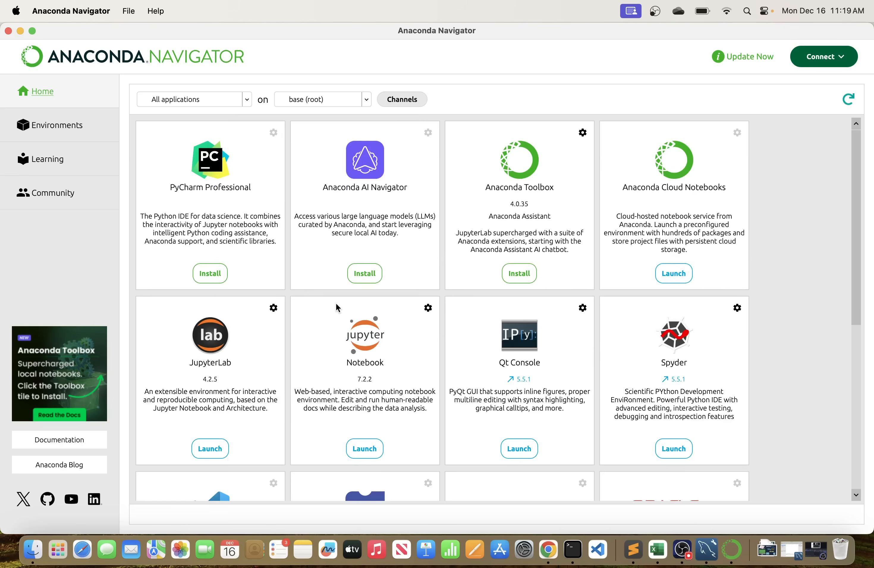
# Launch Jupyter Notebook from Anaconda Navigator and open the notebooks folder in its file list.
pyautogui.click(364, 451)
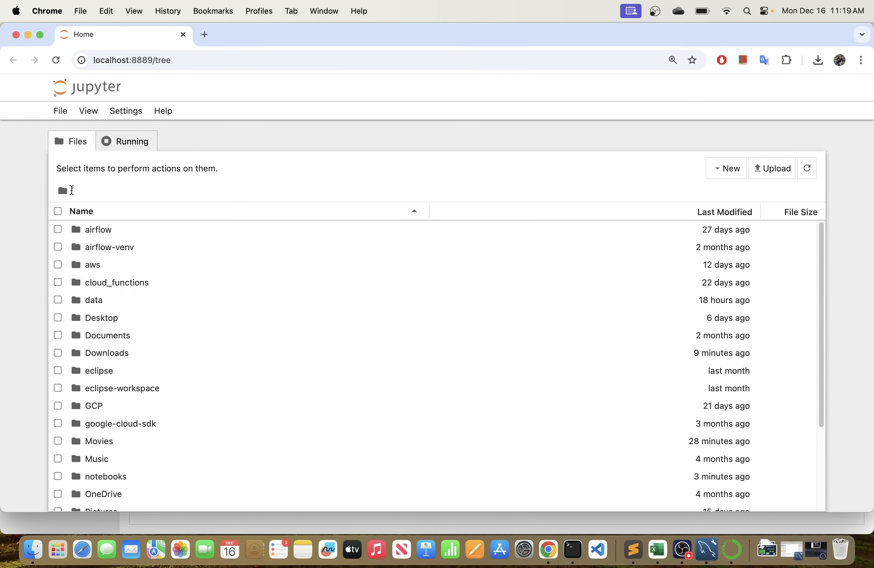
pyautogui.scroll(-3, 156, 359)
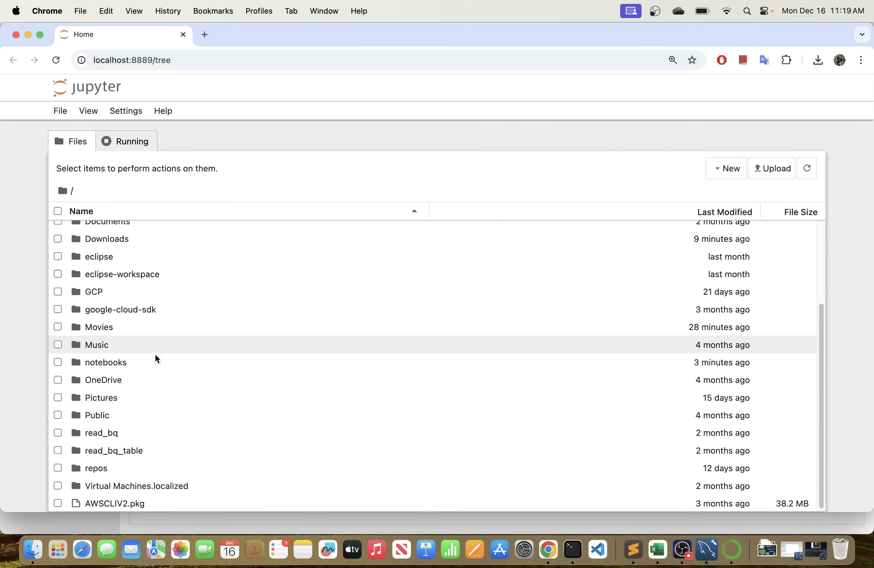
pyautogui.scroll(3, 158, 359)
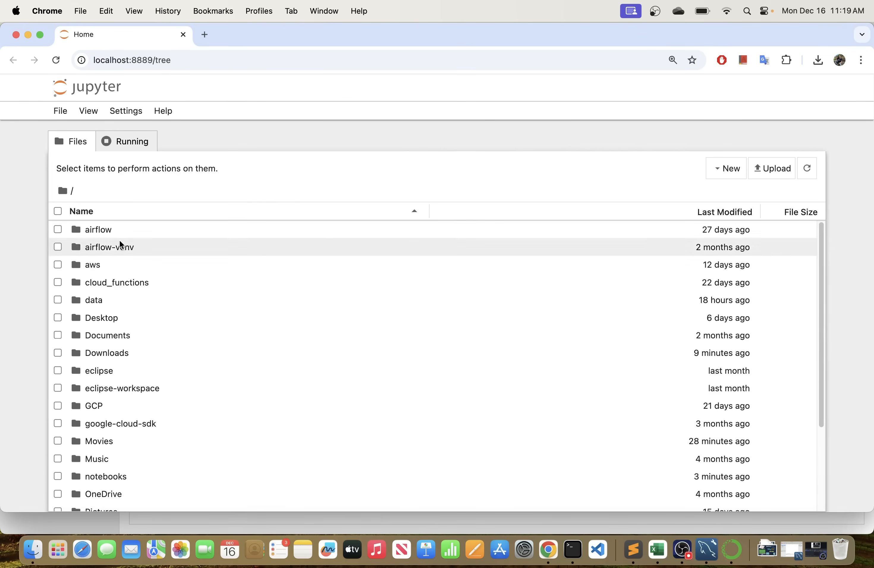
pyautogui.scroll(-3, 129, 364)
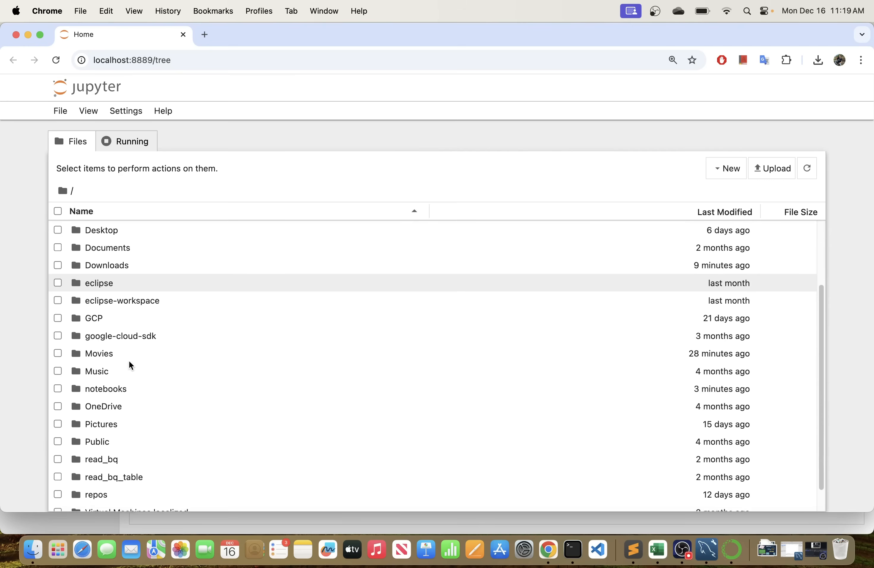
pyautogui.scroll(-1, 129, 364)
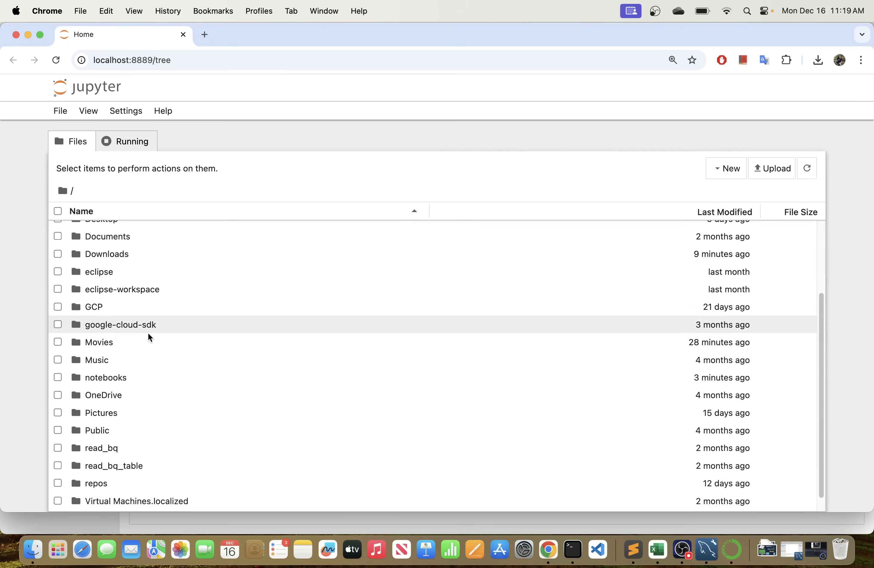
pyautogui.doubleClick(111, 379)
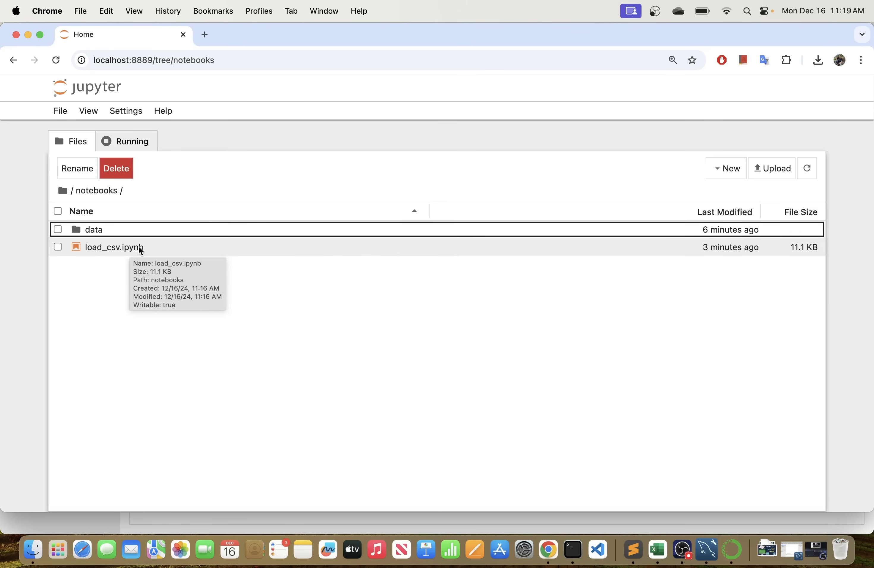
# Open load_csv.ipynb, review its saved outputs, and reload the Home page's file list to check the notebook's running status.
pyautogui.doubleClick(104, 248)
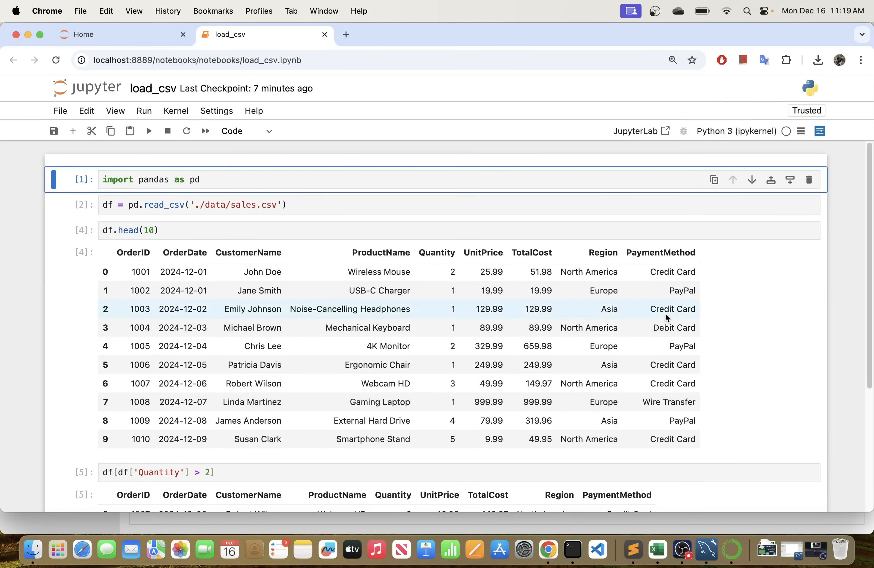
pyautogui.scroll(-5, 664, 292)
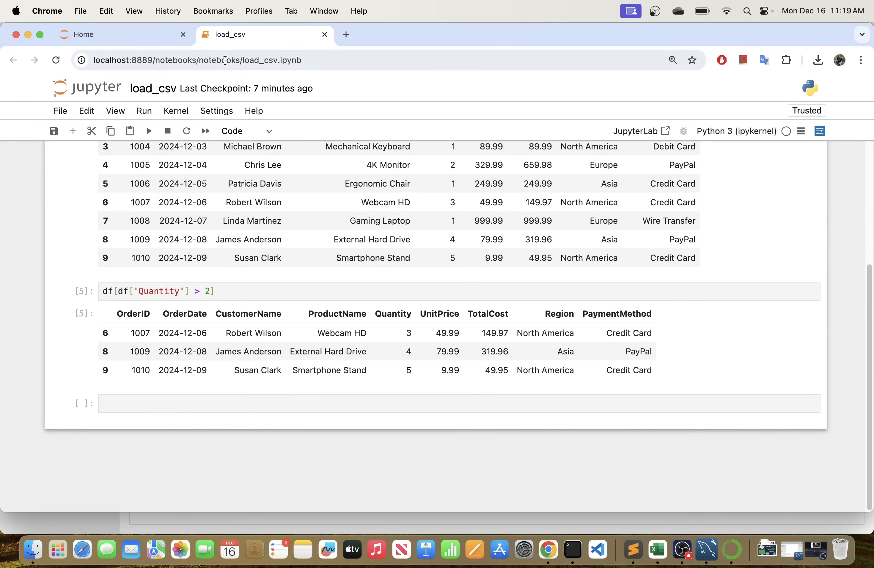
pyautogui.click(129, 38)
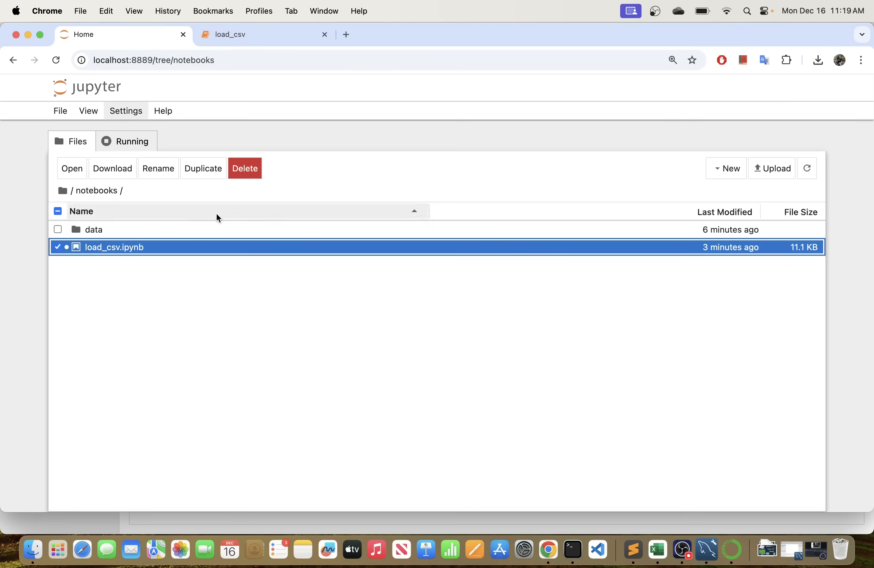
pyautogui.click(59, 61)
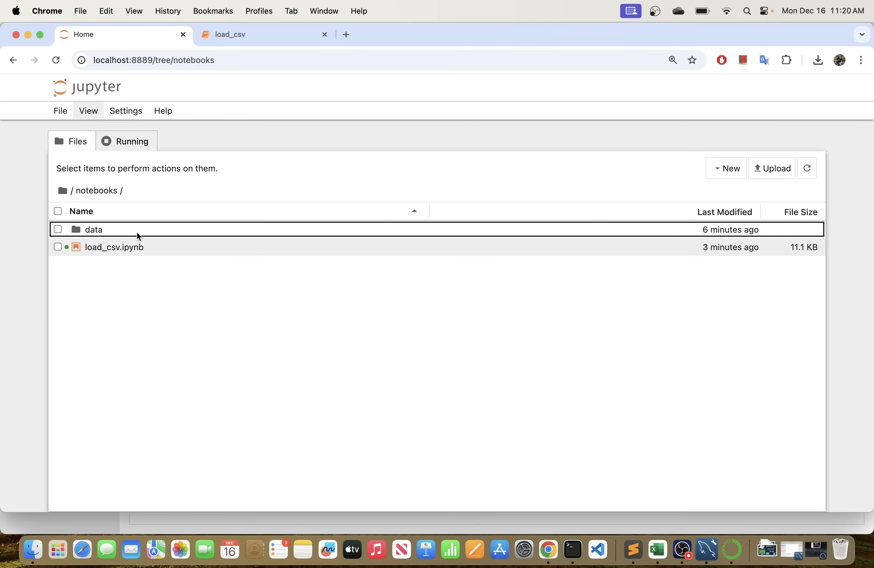
# Shut down the load_csv notebook's kernel and return to the Home file list to check its running status.
pyautogui.click(241, 35)
pyautogui.click(172, 115)
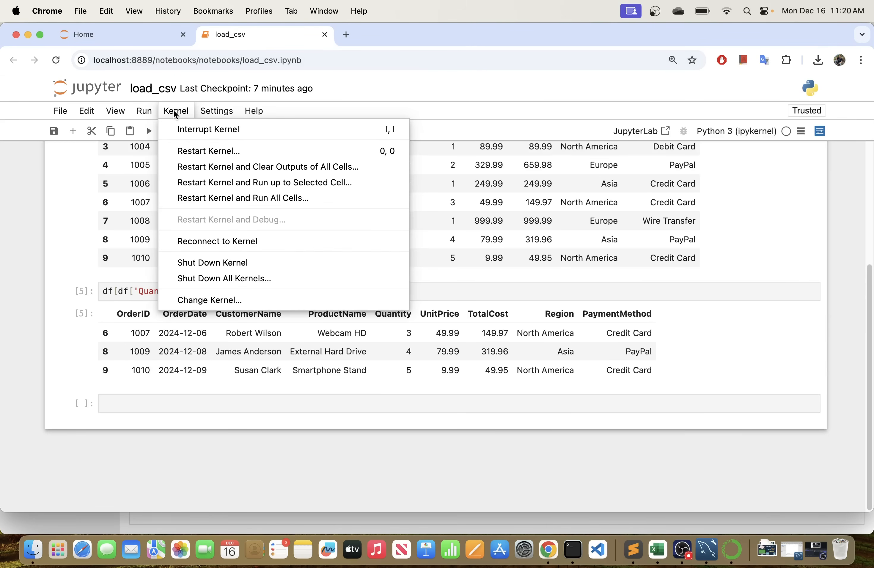
pyautogui.click(225, 264)
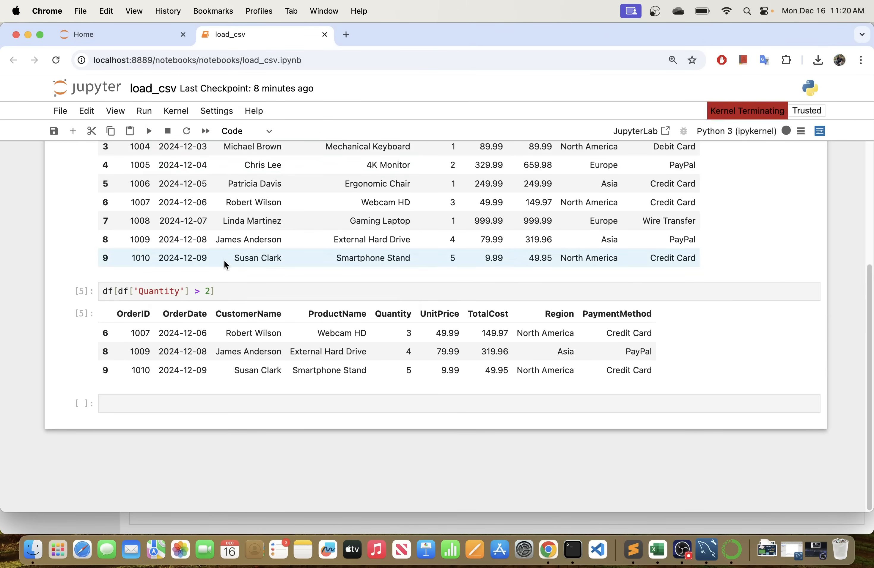
pyautogui.click(131, 33)
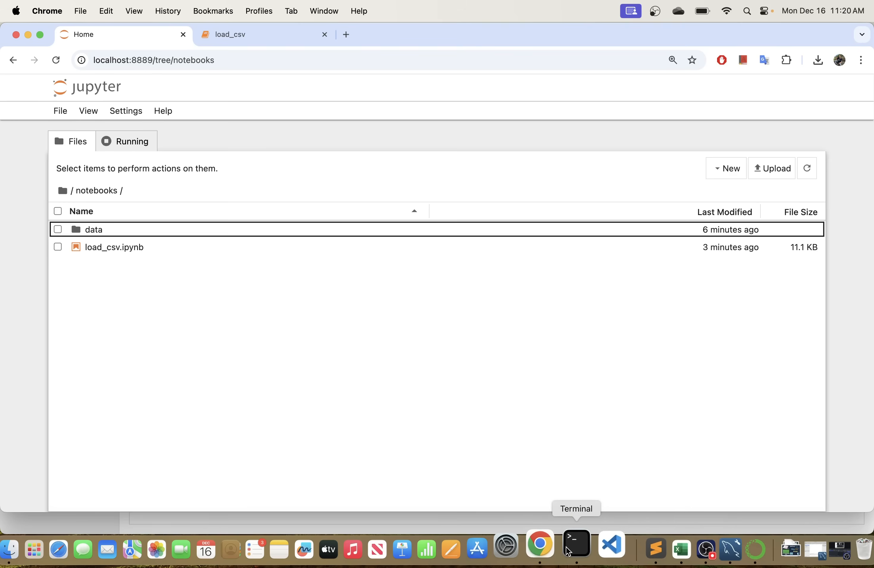
# Switch to Terminal, enlarge its window, stop the Jupyter server by confirming the shutdown with y, and close the window.
pyautogui.click(575, 549)
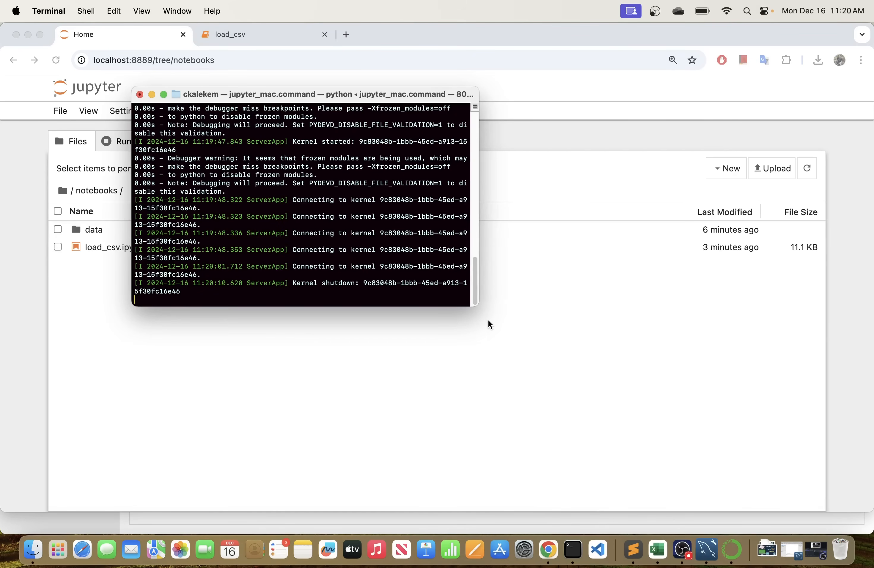
pyautogui.moveTo(478, 305); pyautogui.dragTo(681, 422)
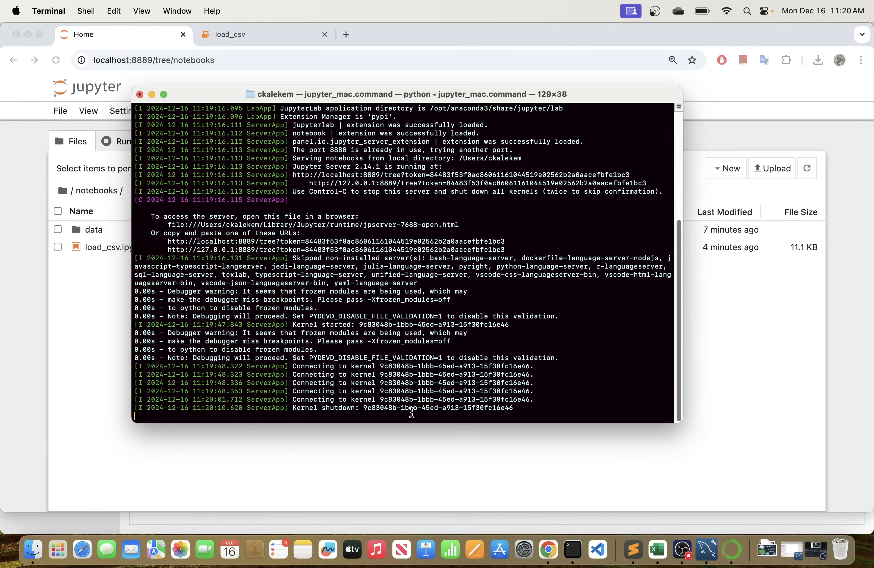
pyautogui.hotkey('ctrl', 'c')
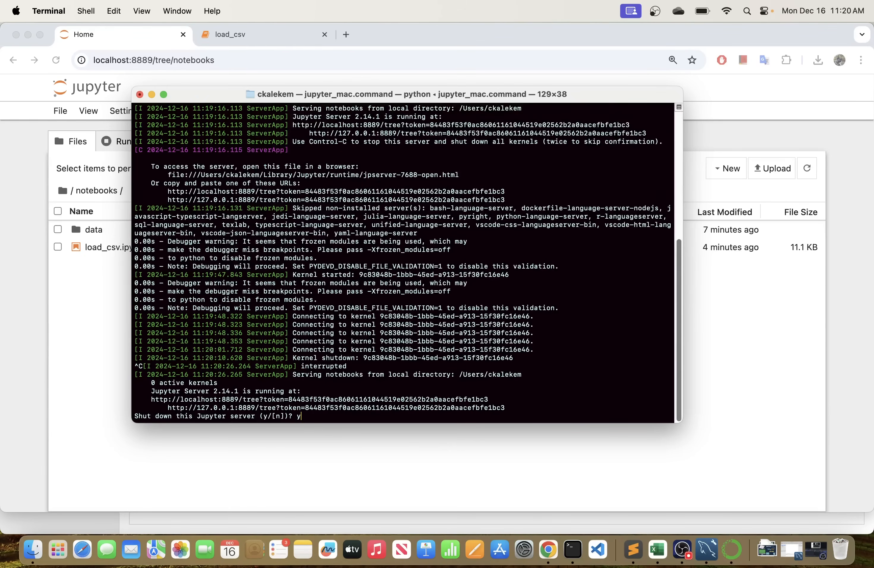
pyautogui.write('y')
pyautogui.press('Return')
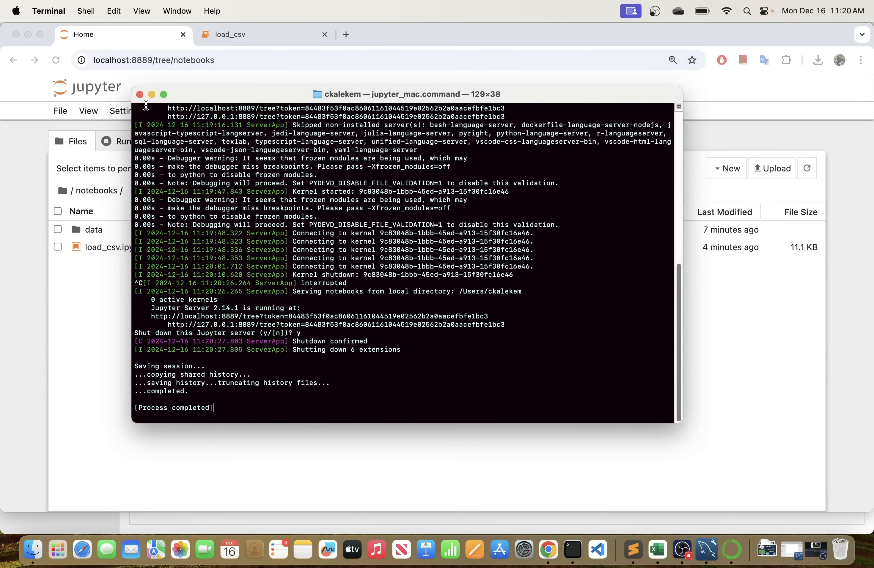
pyautogui.click(140, 95)
# Reload the Jupyter Home page in Chrome, and close both the Home and load_csv tabs.
pyautogui.click(55, 60)
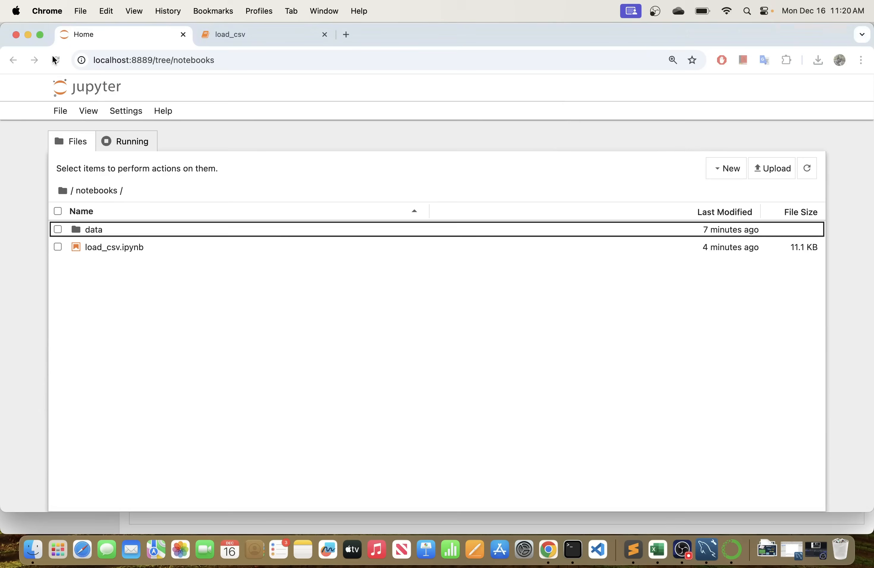
pyautogui.click(182, 35)
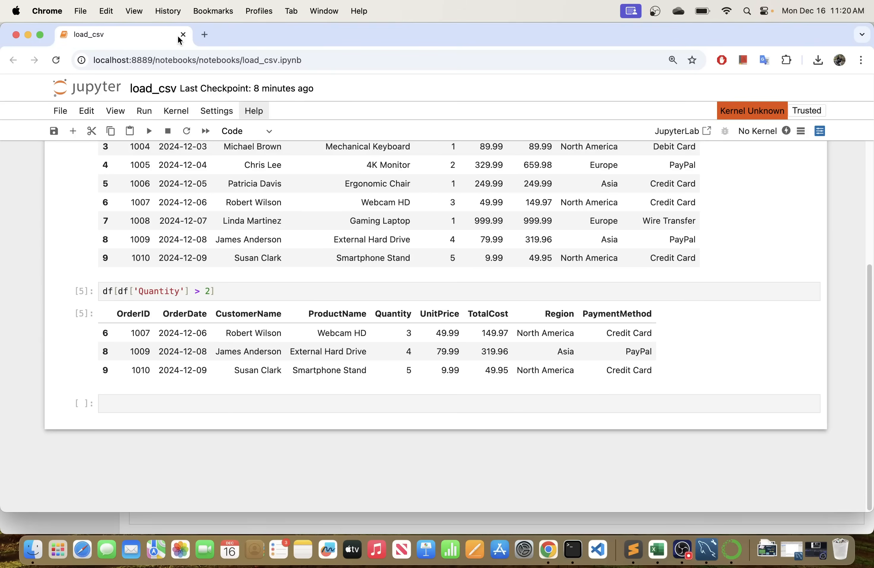
pyautogui.click(182, 35)
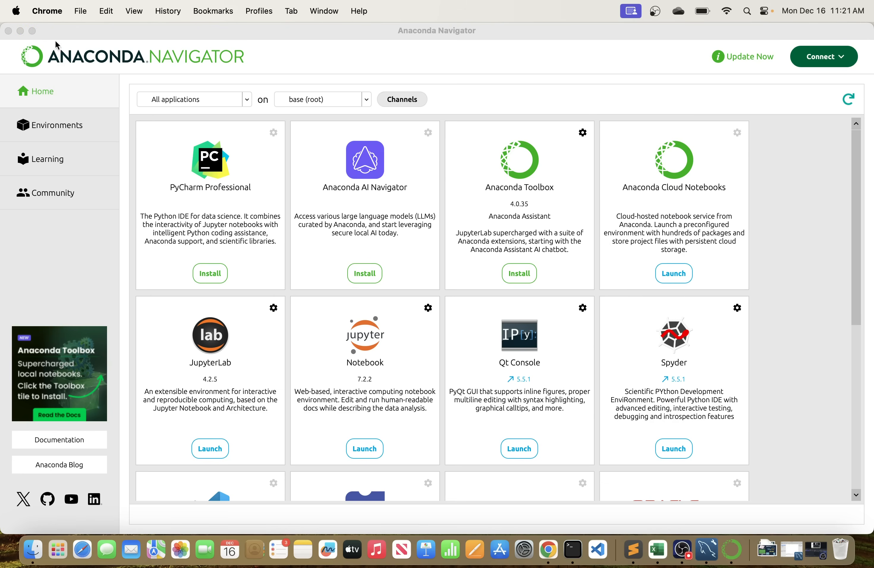
pyautogui.scroll(-5, 362, 299)
pyautogui.scroll(5, 364, 289)
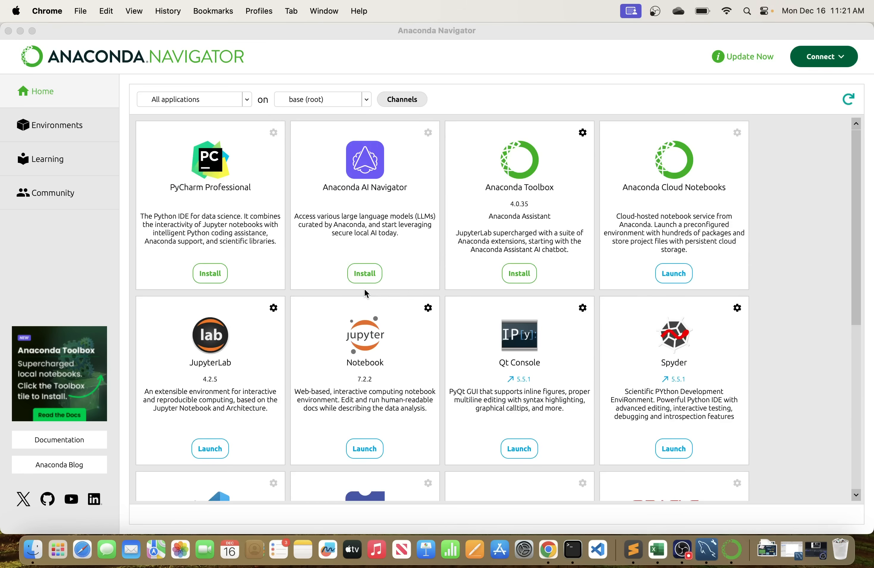